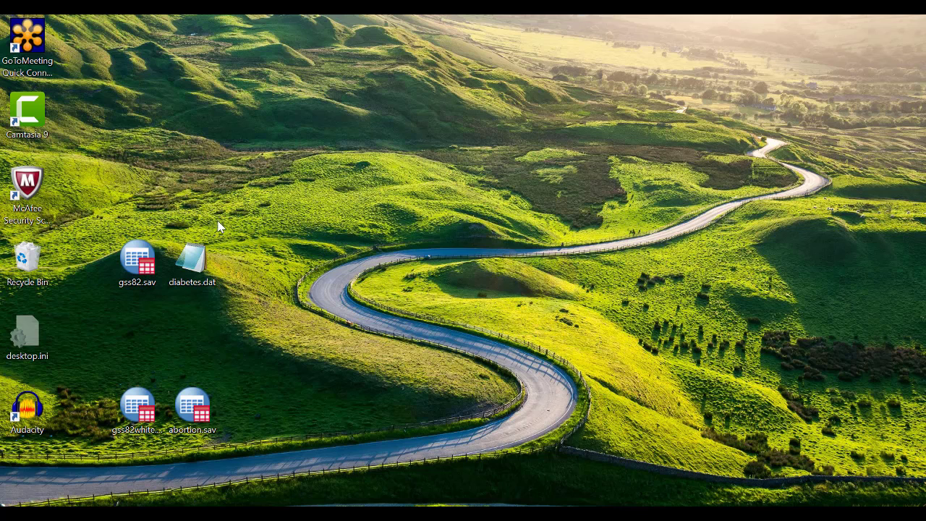
- Open gss82.sav from the desktop in SPSS and display its variable definitions
{"action": "double_click", "coordinate": [115, 271]}
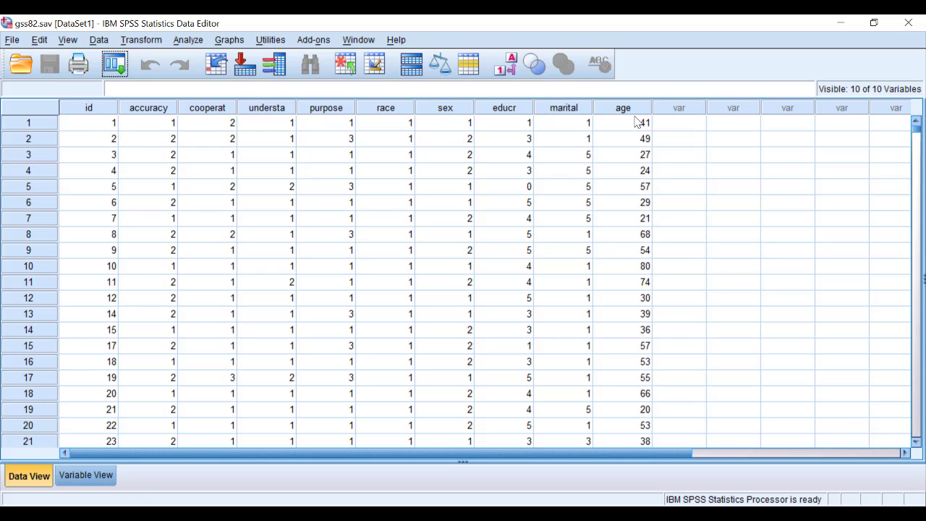
{"action": "left_click", "coordinate": [75, 477]}
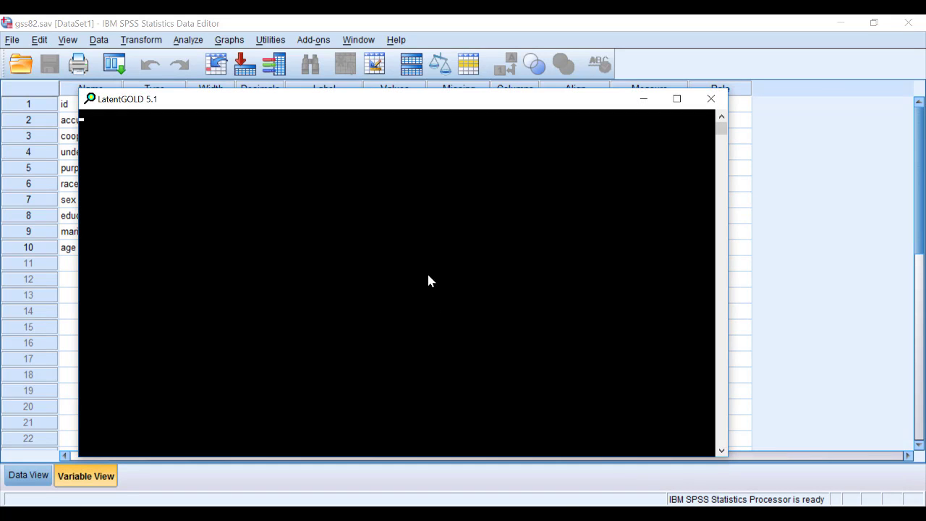
- Switch to LatentGOLD and open the gss82.sav data file from the Desktop folder
{"action": "key", "text": "alt+f"}
{"action": "key", "text": "Return"}
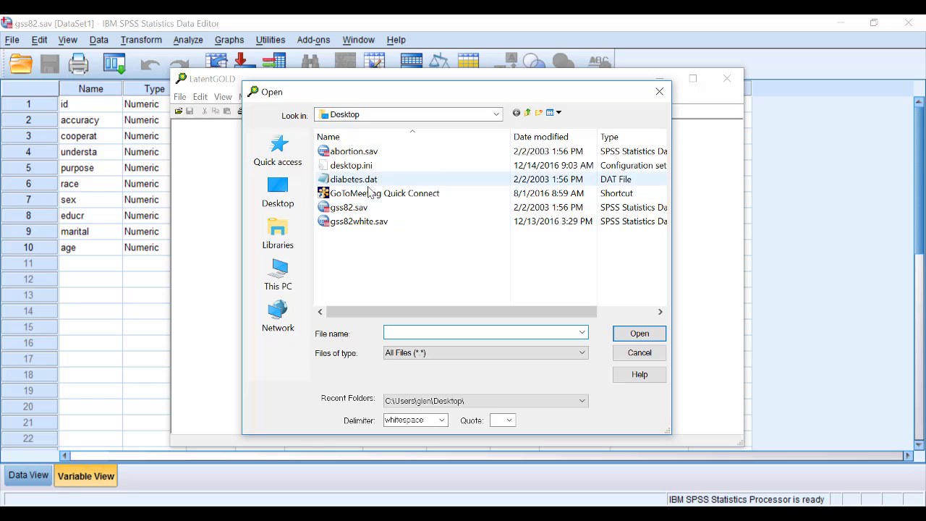
{"action": "double_click", "coordinate": [348, 208]}
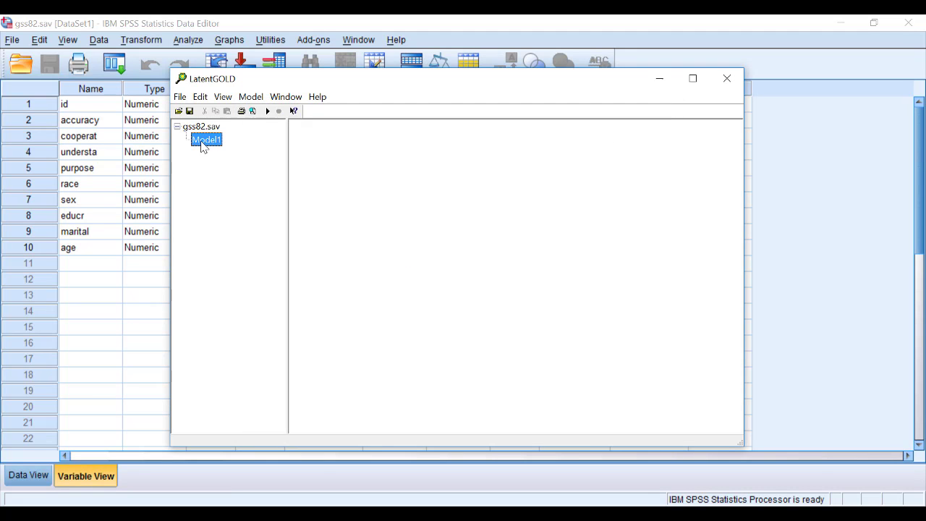
- Examine the variables available for a Cluster model on gss82.sav, leaving the setup without changes
{"action": "right_click", "coordinate": [206, 142]}
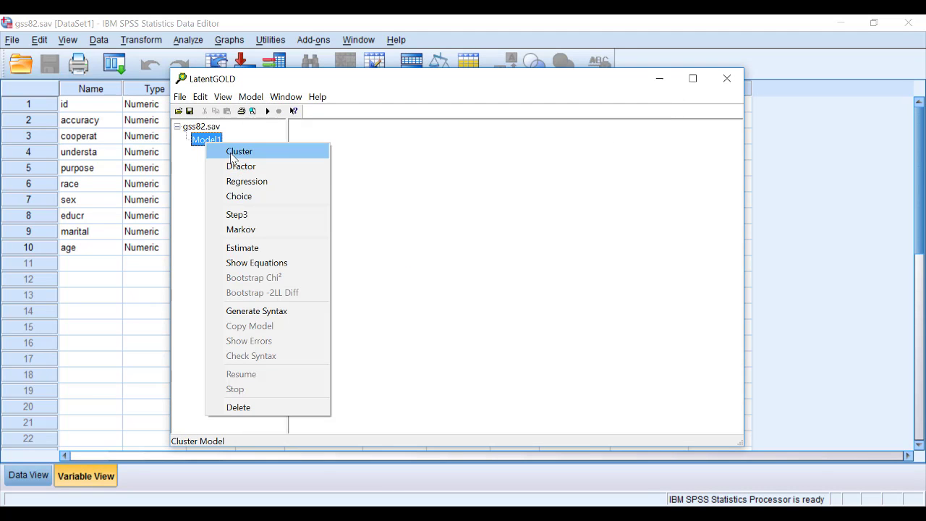
{"action": "left_click", "coordinate": [231, 153]}
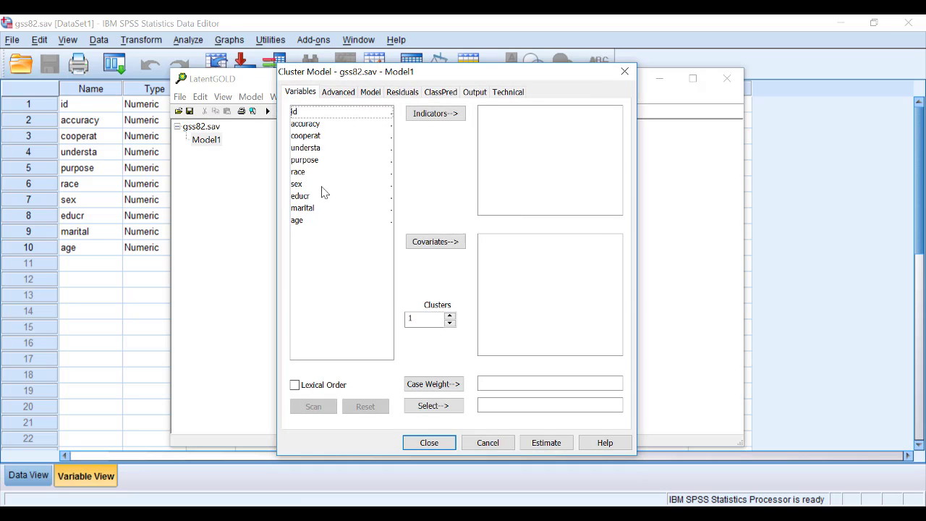
{"action": "left_click", "coordinate": [488, 442]}
- Minimize the open windows and open diabetes.dat from the desktop to inspect its text data
{"action": "left_click", "coordinate": [835, 26]}
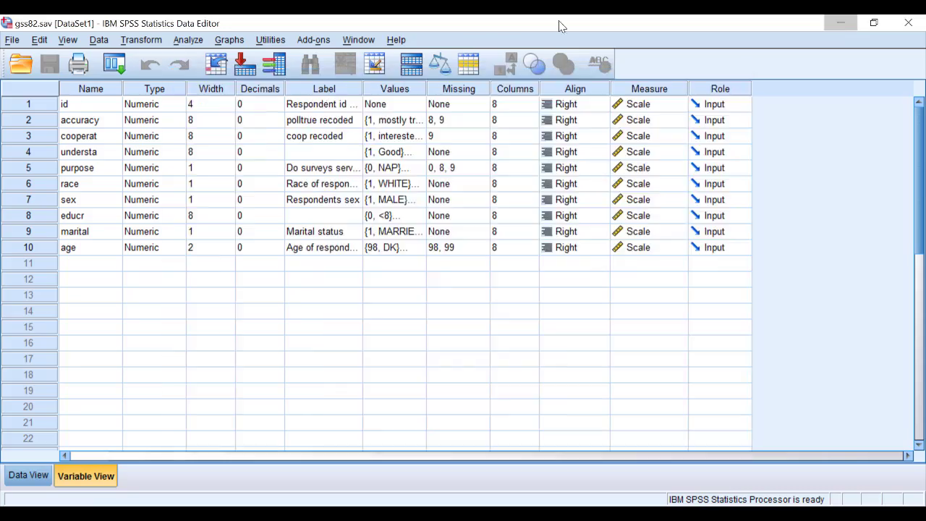
{"action": "left_click", "coordinate": [663, 84]}
{"action": "left_click", "coordinate": [742, 64]}
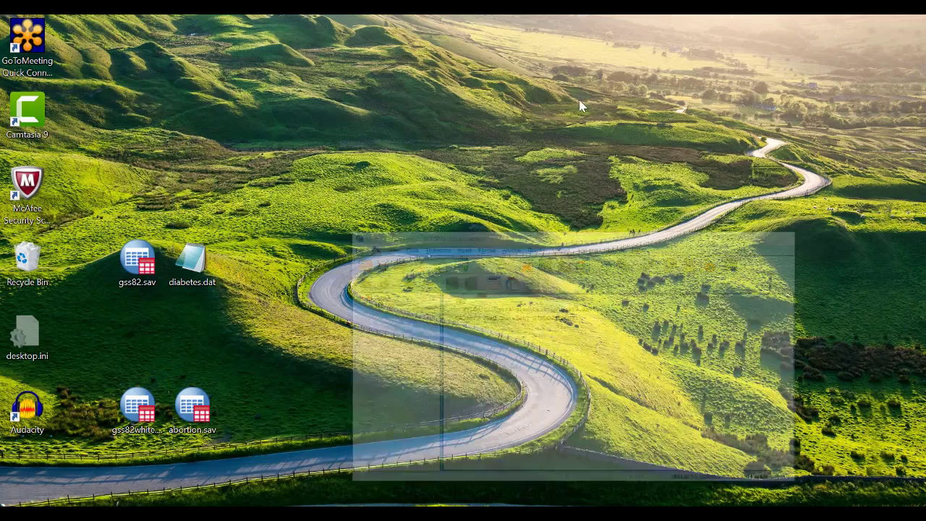
{"action": "double_click", "coordinate": [194, 266]}
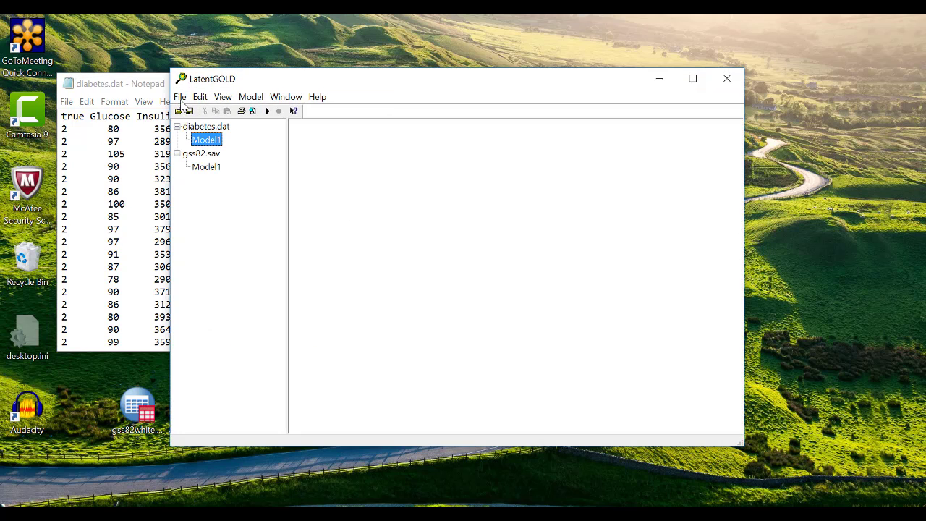
- Examine the delimiter choices offered for opening text data files in LatentGOLD, leaving without opening a file
{"action": "left_click", "coordinate": [180, 97]}
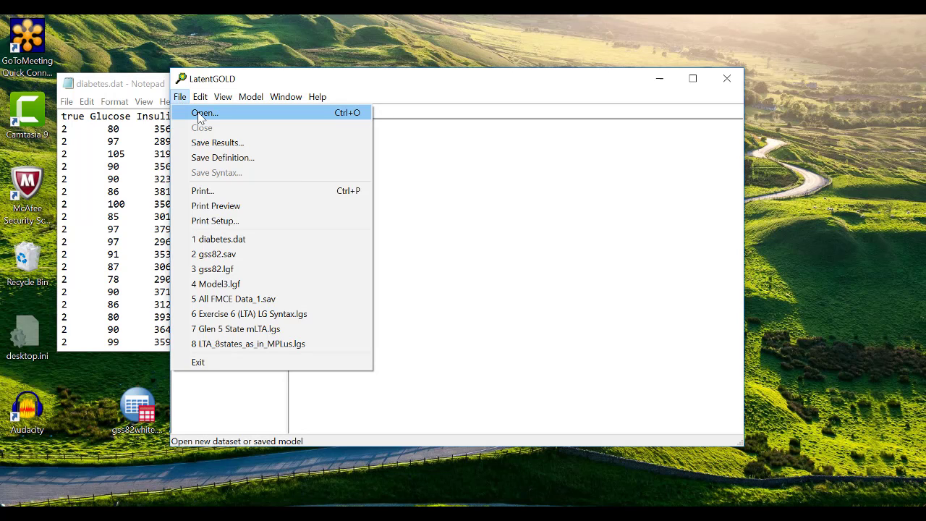
{"action": "left_click", "coordinate": [200, 115]}
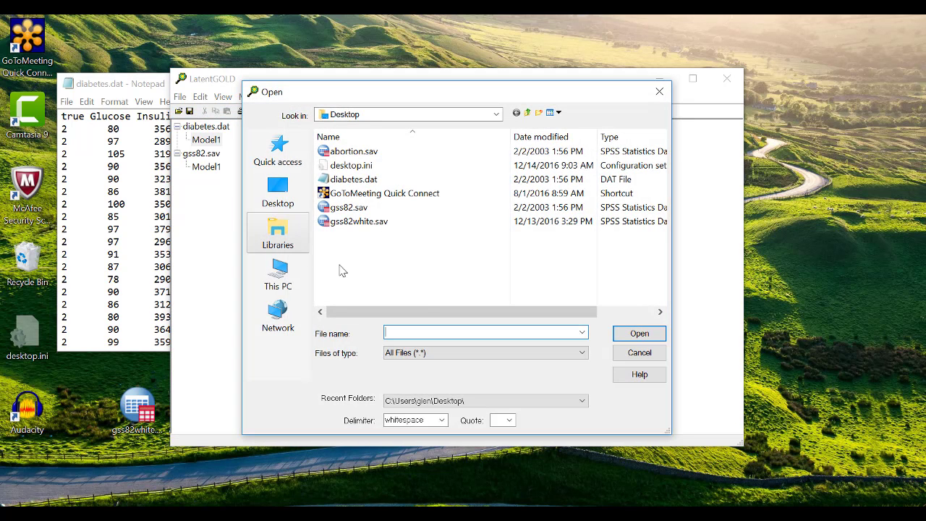
{"action": "left_click", "coordinate": [441, 420]}
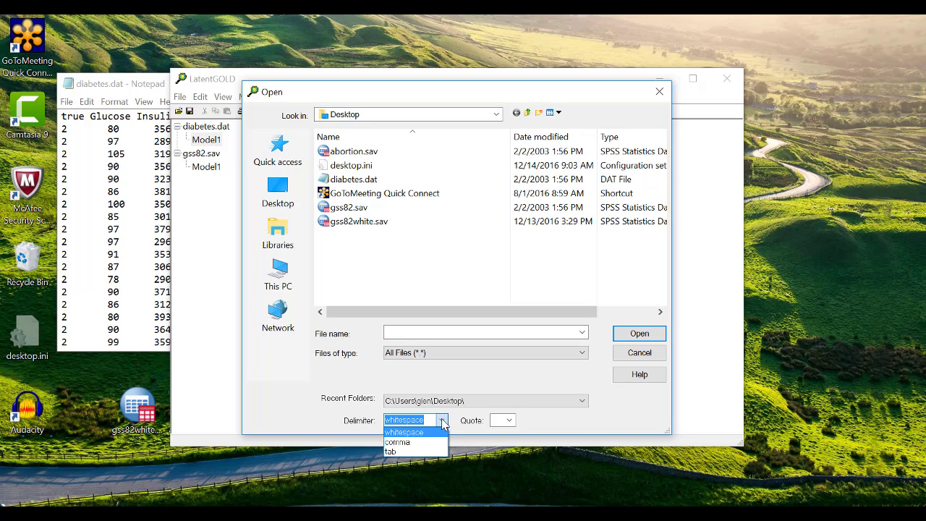
{"action": "left_click", "coordinate": [639, 336]}
{"action": "left_click", "coordinate": [640, 334]}
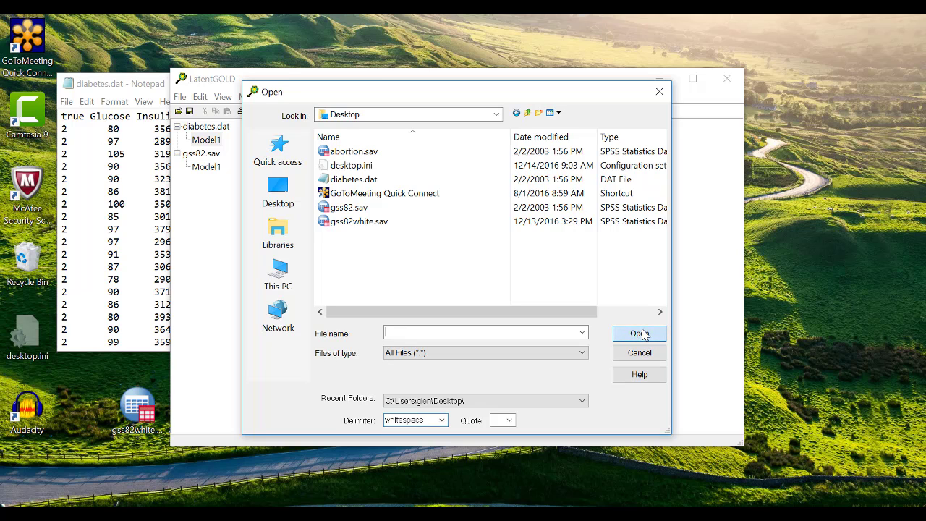
{"action": "left_click", "coordinate": [639, 353]}
- Examine the variables available for a Cluster model on diabetes.dat and cancel the model setup
{"action": "right_click", "coordinate": [208, 143]}
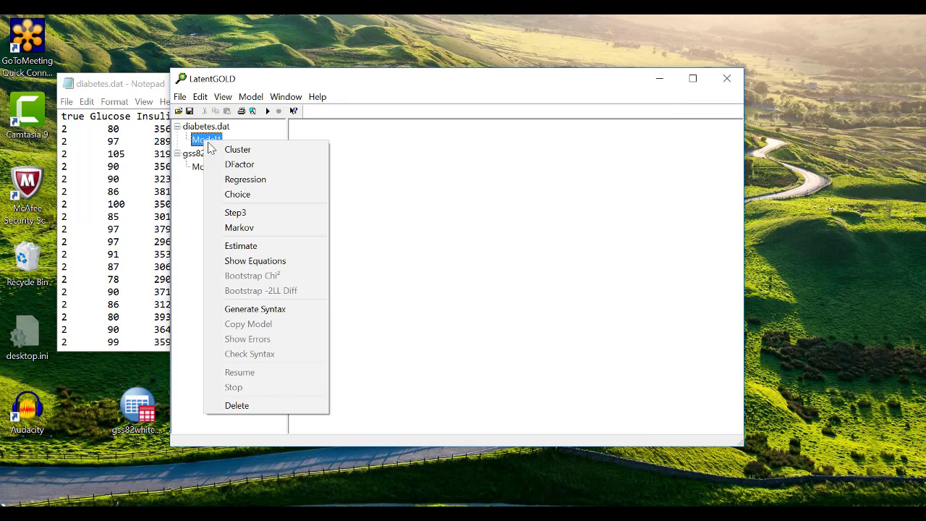
{"action": "left_click", "coordinate": [267, 150]}
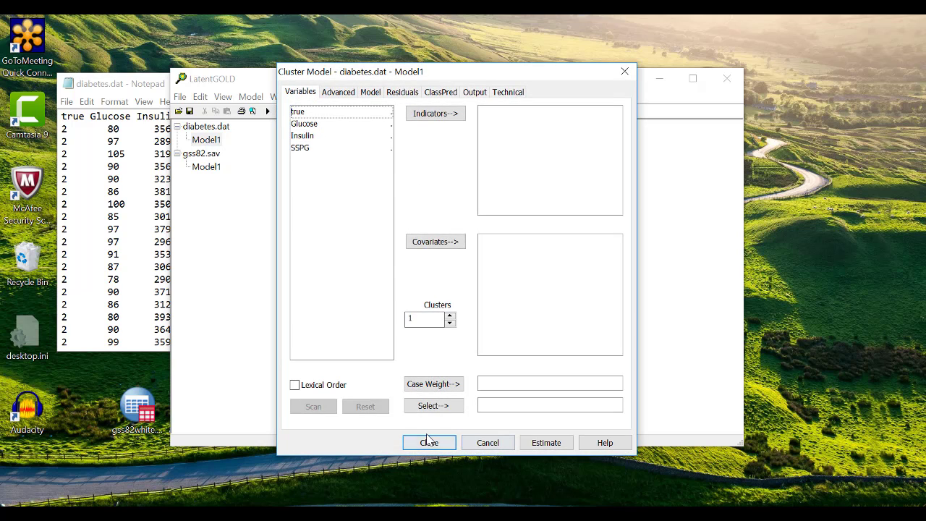
{"action": "left_click", "coordinate": [488, 442]}
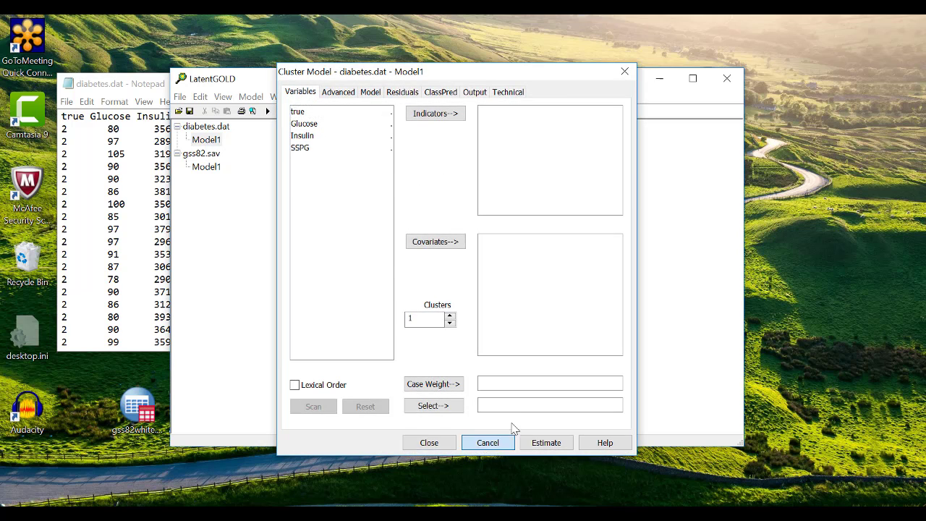
- Clear the desktop and open abortion.sav in SPSS to inspect its variables and data records, minimizing it when done
{"action": "left_click", "coordinate": [663, 79]}
{"action": "left_click", "coordinate": [313, 83]}
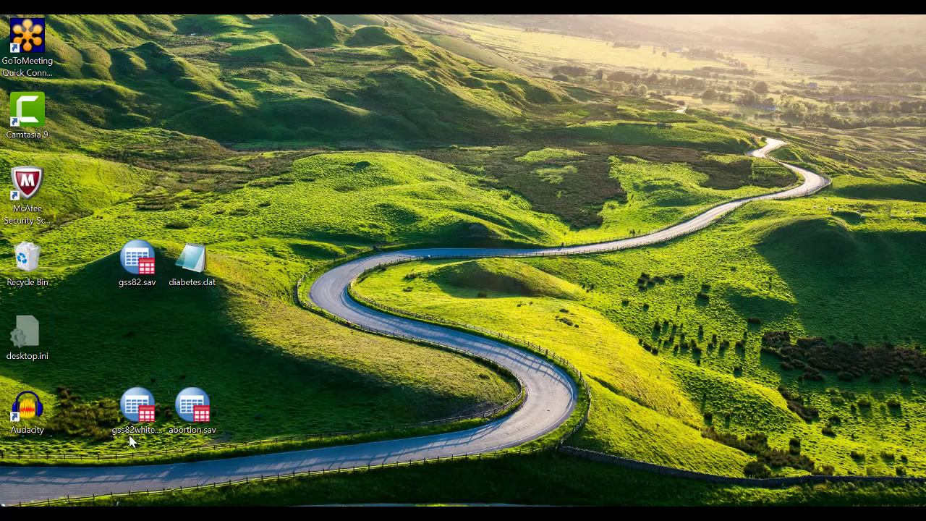
{"action": "double_click", "coordinate": [187, 407]}
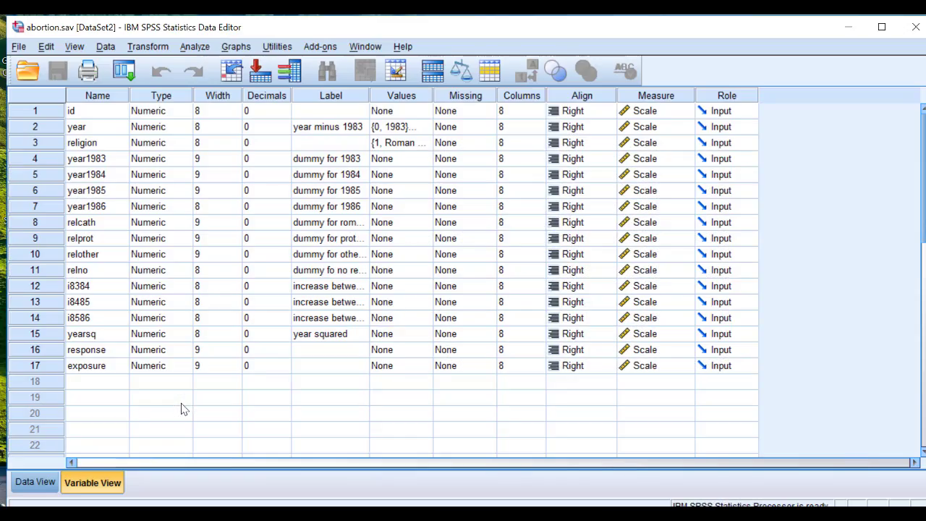
{"action": "left_click", "coordinate": [45, 482]}
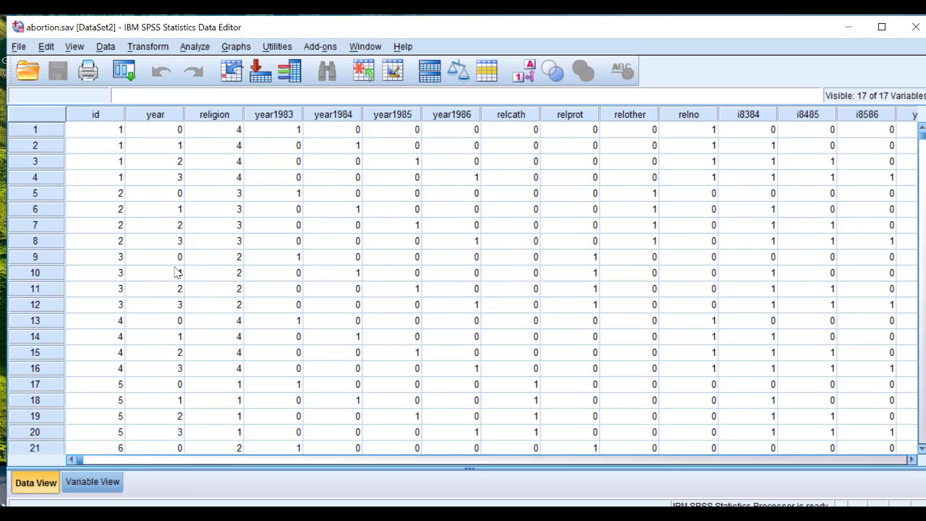
{"action": "left_click", "coordinate": [847, 32]}
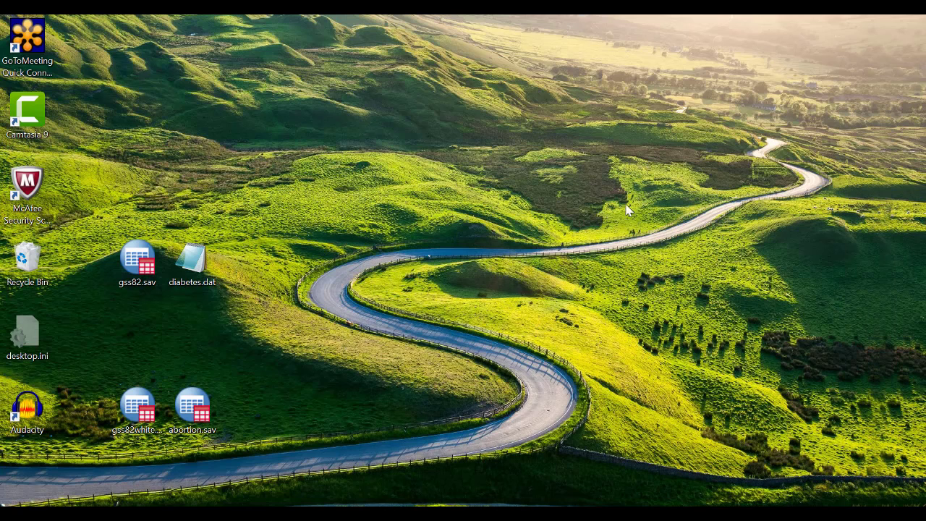
- Open gss82white.sav from the desktop in SPSS and review its records and frequency column, then minimize it
{"action": "double_click", "coordinate": [137, 406]}
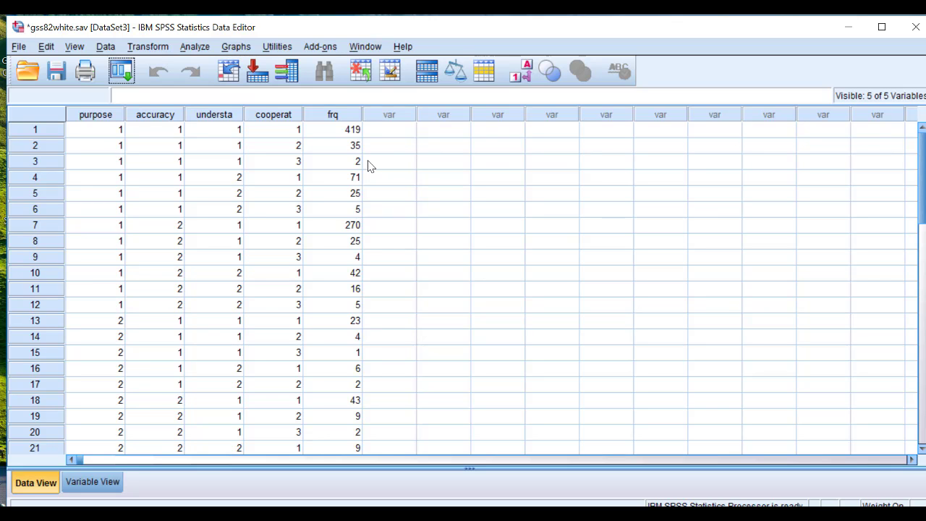
{"action": "scroll", "coordinate": [367, 166], "scroll_direction": "down", "scroll_amount": 12}
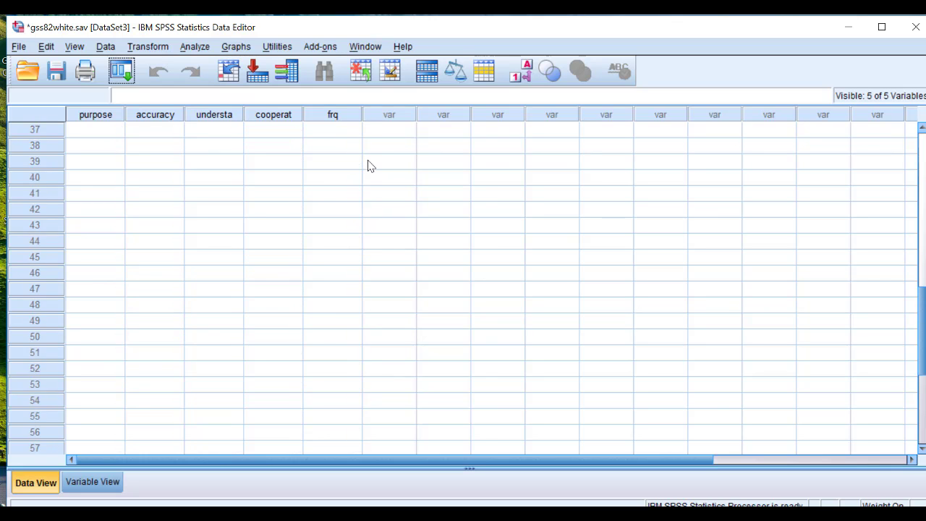
{"action": "scroll", "coordinate": [367, 165], "scroll_direction": "up", "scroll_amount": 12}
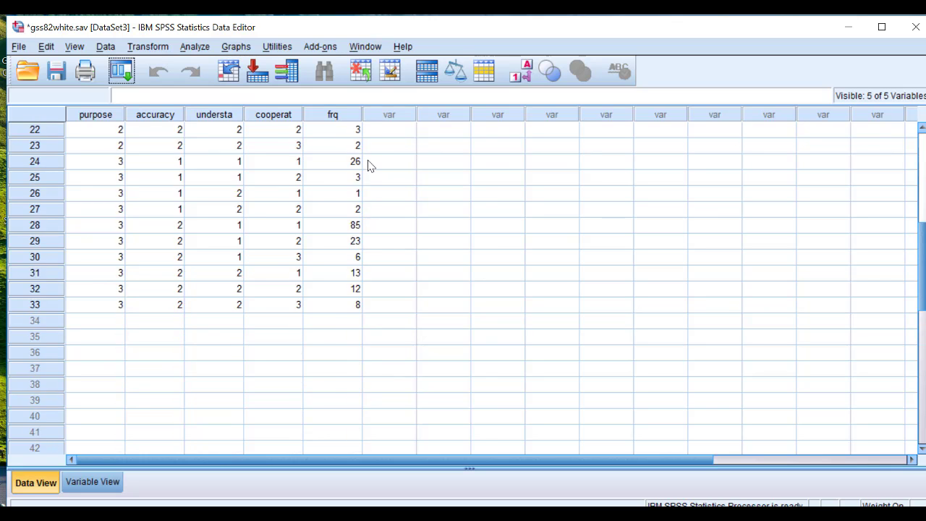
{"action": "left_click", "coordinate": [848, 27]}
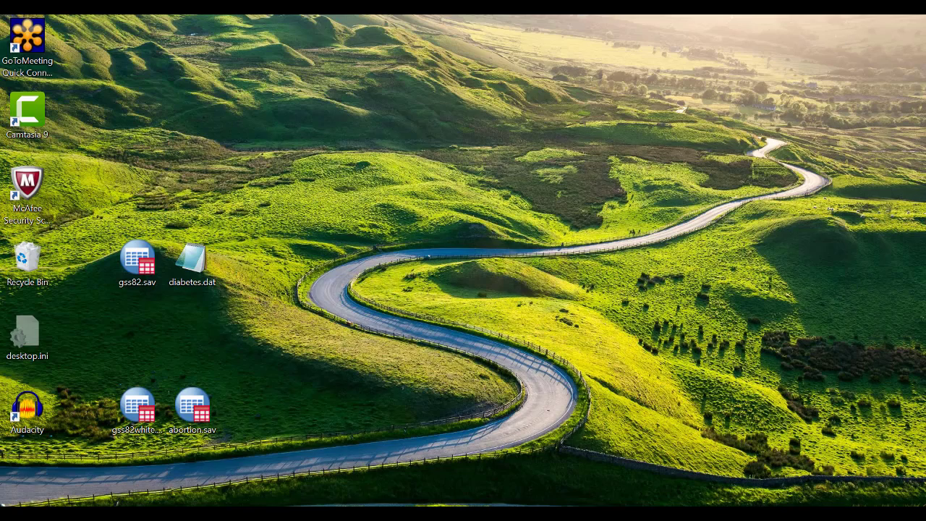
- Switch to LatentGOLD and set accuracy, cooperat, understa and purpose as indicators of a Cluster model for gss82.sav Model1
{"action": "key", "text": "alt+Tab"}
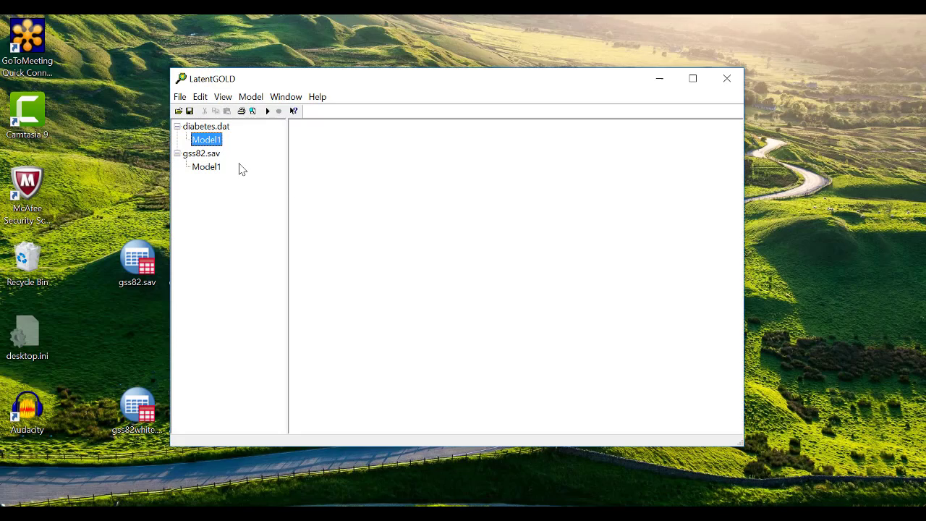
{"action": "right_click", "coordinate": [206, 168]}
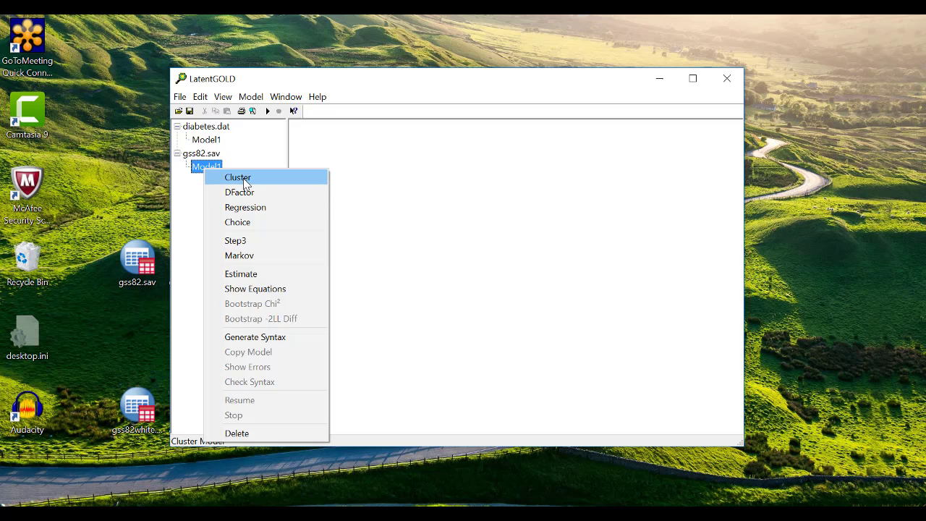
{"action": "left_click", "coordinate": [232, 176]}
{"action": "left_click_drag", "start_coordinate": [318, 124], "coordinate": [318, 136]}
{"action": "left_click", "coordinate": [318, 163], "text": "shift"}
{"action": "left_click", "coordinate": [457, 115]}
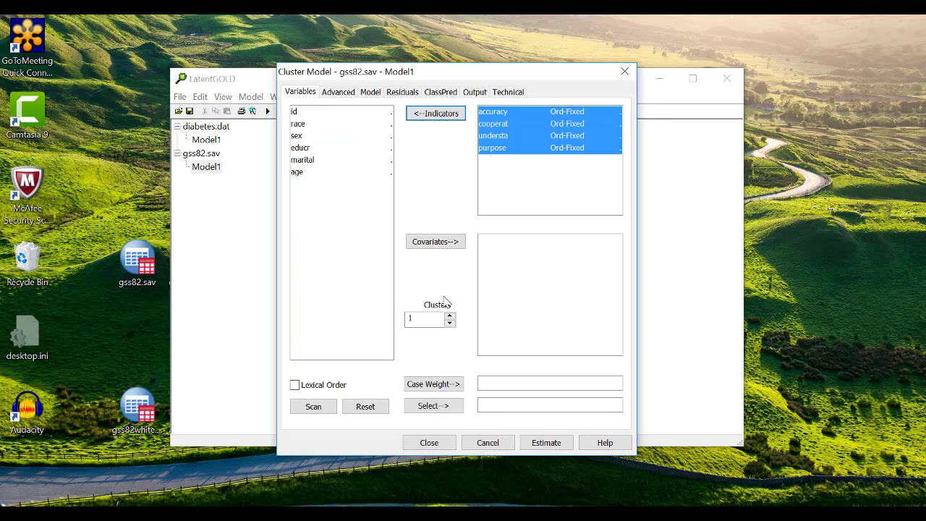
- Set the number of clusters to 4 for the gss82.sav model
{"action": "left_click", "coordinate": [449, 315]}
{"action": "left_click", "coordinate": [449, 315]}
{"action": "left_click", "coordinate": [450, 316]}
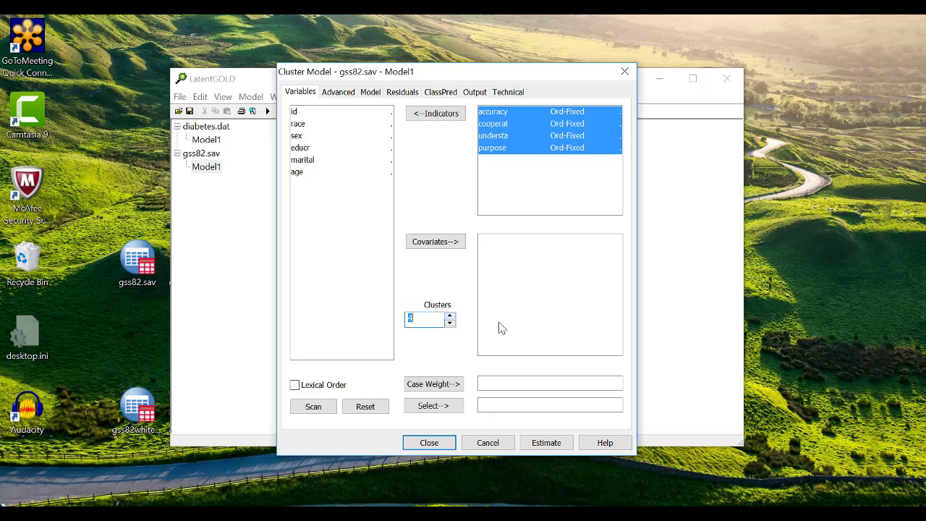
- Change the scale type of the four selected indicators and estimate the cluster model
{"action": "right_click", "coordinate": [556, 127]}
{"action": "left_click", "coordinate": [583, 155]}
{"action": "left_click", "coordinate": [545, 441]}
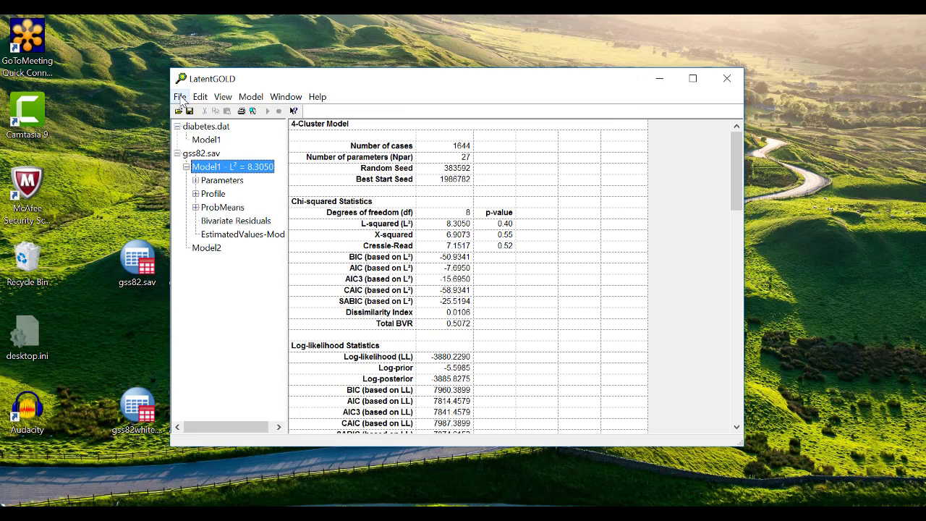
- Save the estimated model's Profile view to the Desktop as a text file named "sample save"
{"action": "left_click", "coordinate": [215, 194]}
{"action": "left_click", "coordinate": [179, 97]}
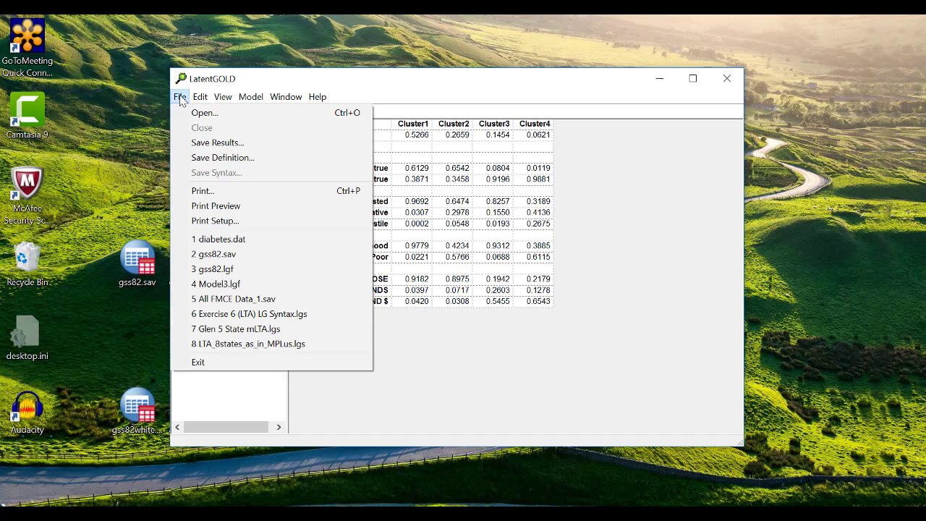
{"action": "left_click", "coordinate": [235, 143]}
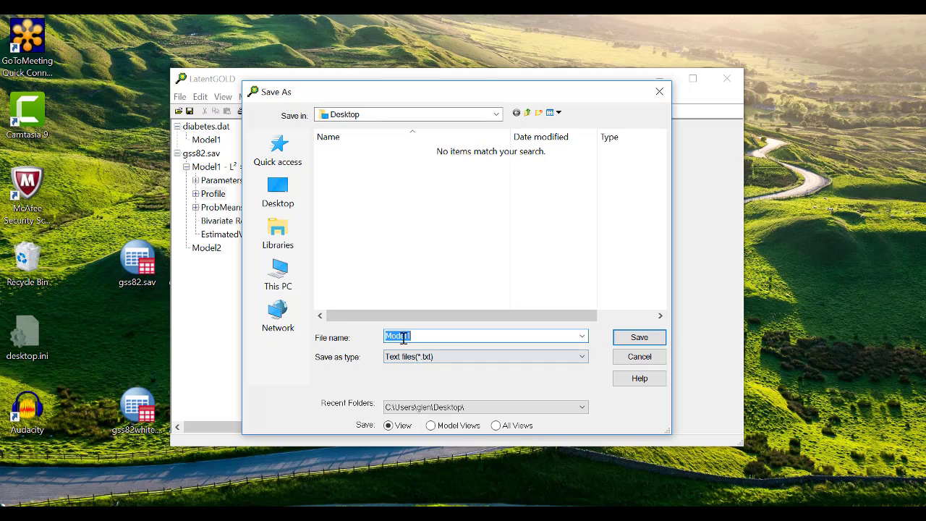
{"action": "type", "text": "sample save"}
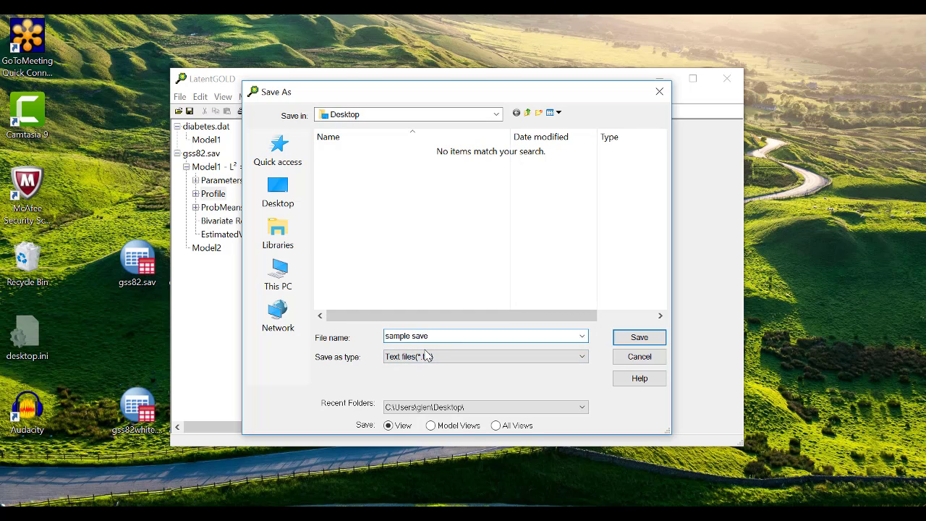
{"action": "left_click", "coordinate": [462, 359]}
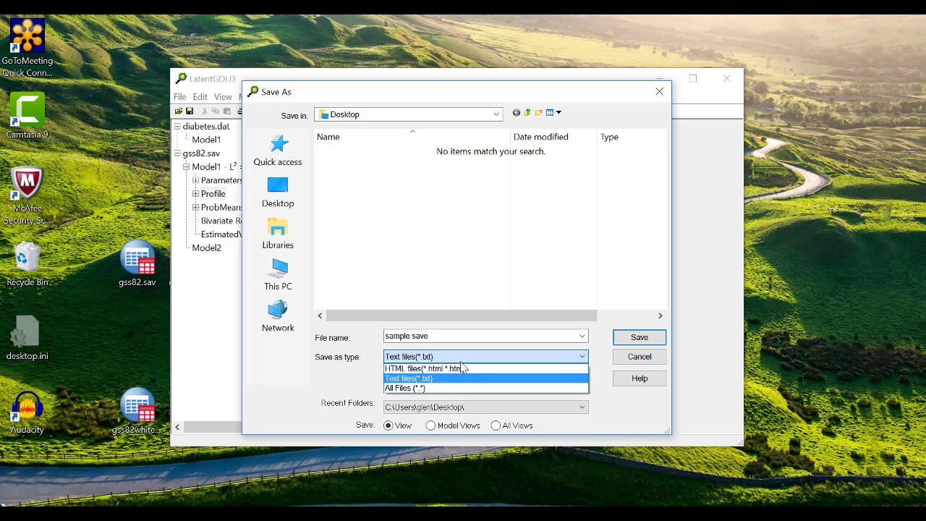
{"action": "left_click", "coordinate": [423, 379]}
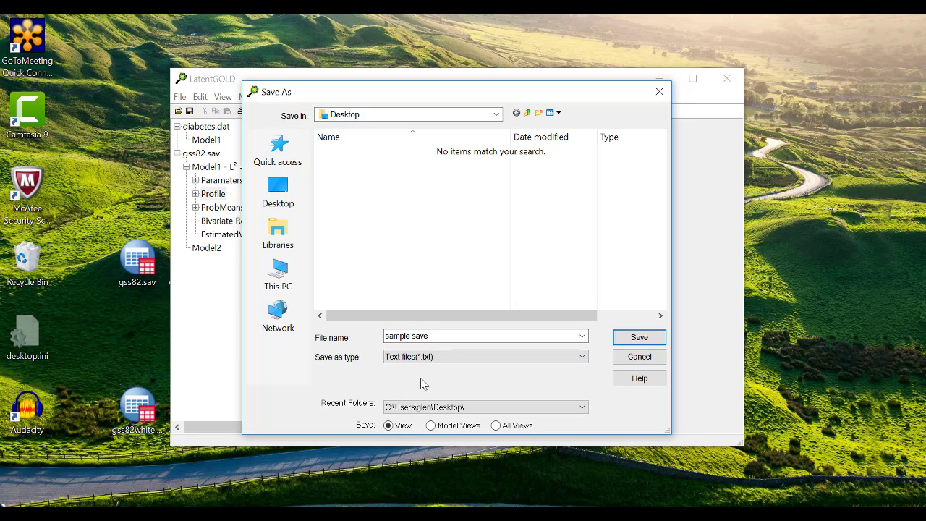
{"action": "left_click", "coordinate": [639, 339]}
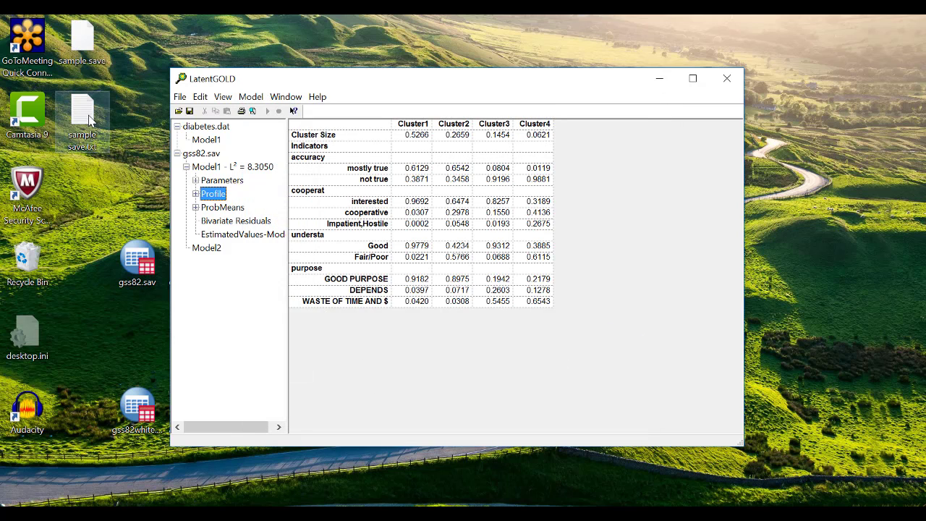
- Open sample save.txt from the Desktop, compare its contents with LatentGOLD's Profile output side by side, and close the file
{"action": "double_click", "coordinate": [88, 119]}
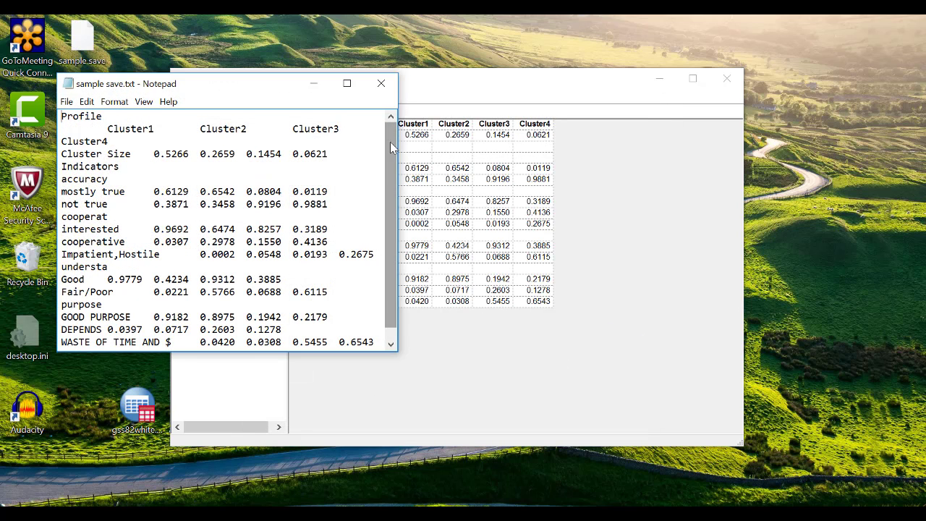
{"action": "scroll", "coordinate": [390, 142], "scroll_direction": "down", "scroll_amount": 1}
{"action": "left_click", "coordinate": [506, 77]}
{"action": "left_click_drag", "start_coordinate": [500, 84], "coordinate": [684, 72]}
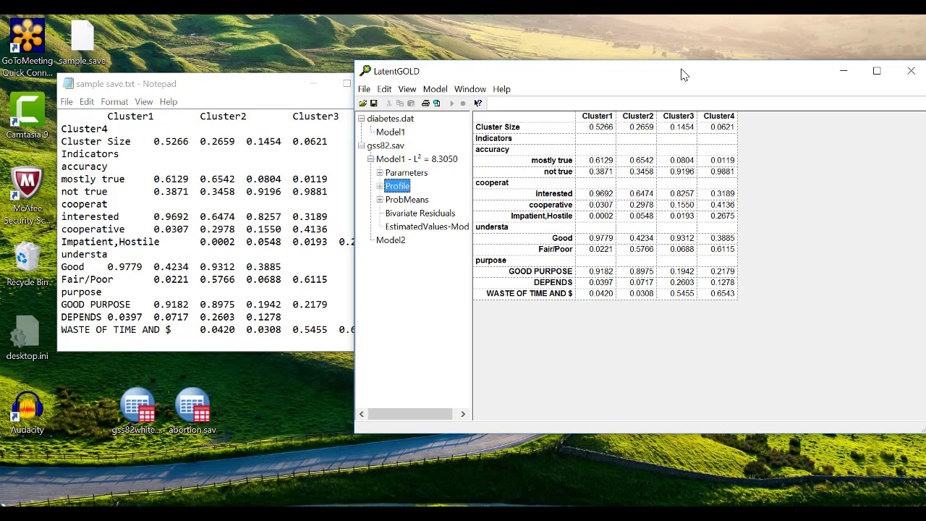
{"action": "left_click", "coordinate": [261, 98]}
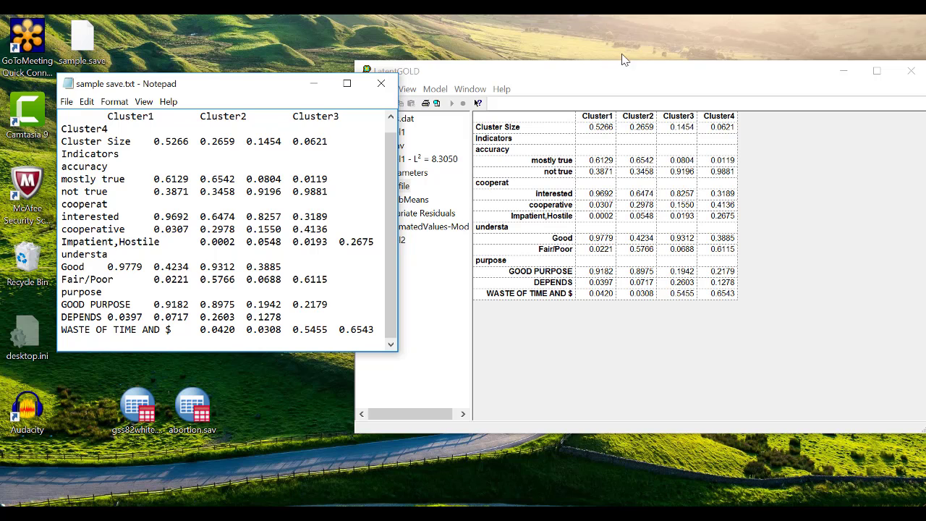
{"action": "left_click", "coordinate": [615, 74]}
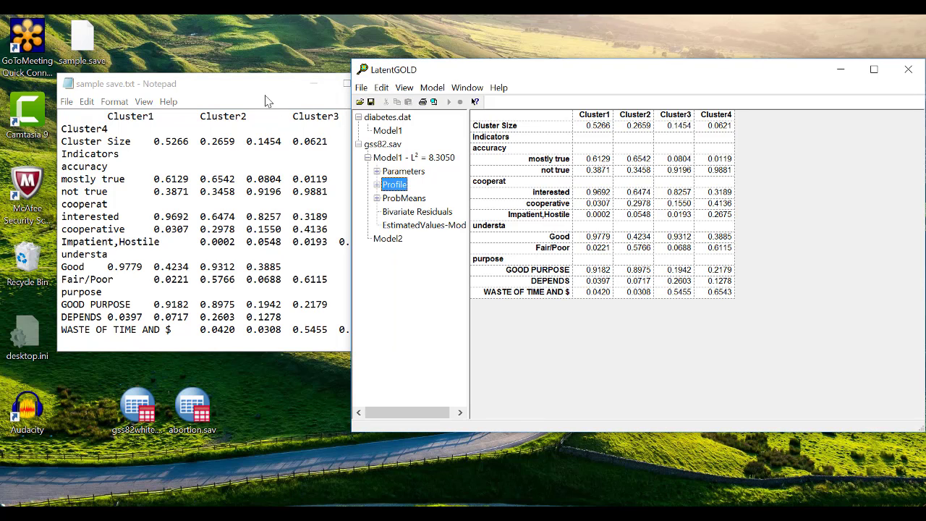
{"action": "left_click_drag", "start_coordinate": [268, 93], "coordinate": [274, 95]}
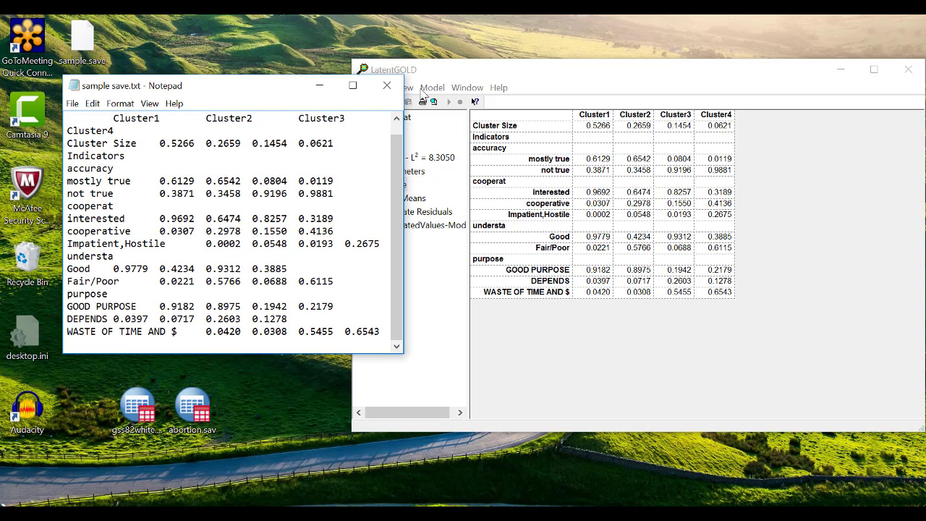
{"action": "left_click", "coordinate": [382, 88]}
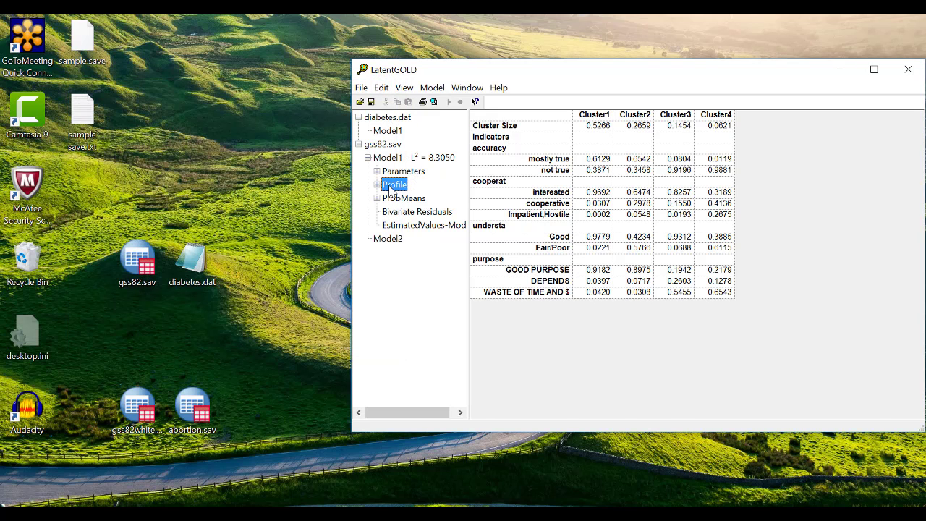
- Examine the View, Model Views and All Views save options for Model1, its Profile output and the gss82.sav dataset without saving
{"action": "left_click", "coordinate": [398, 158]}
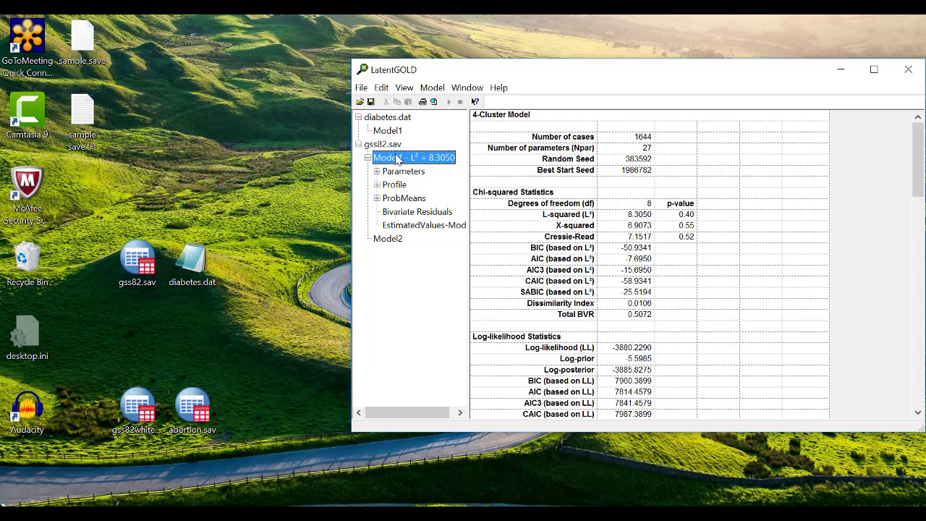
{"action": "left_click", "coordinate": [361, 87]}
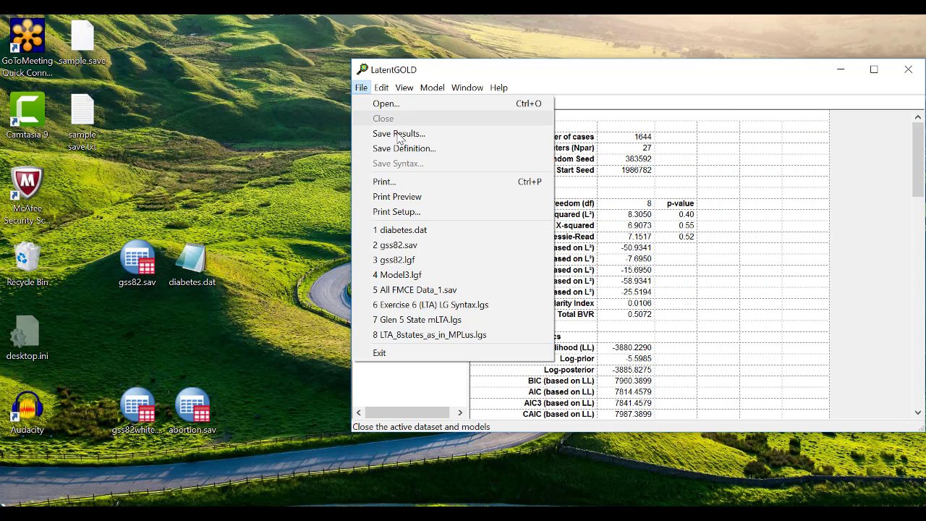
{"action": "left_click", "coordinate": [398, 134]}
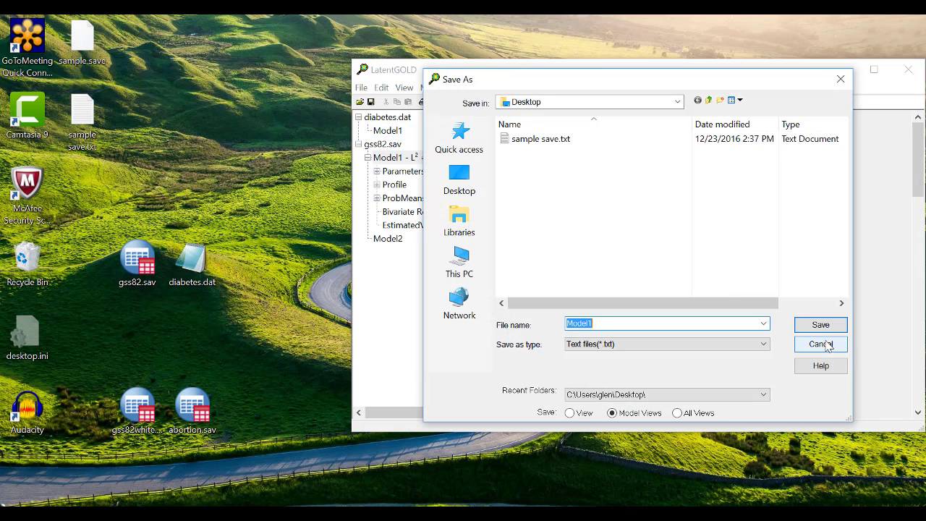
{"action": "left_click", "coordinate": [819, 346]}
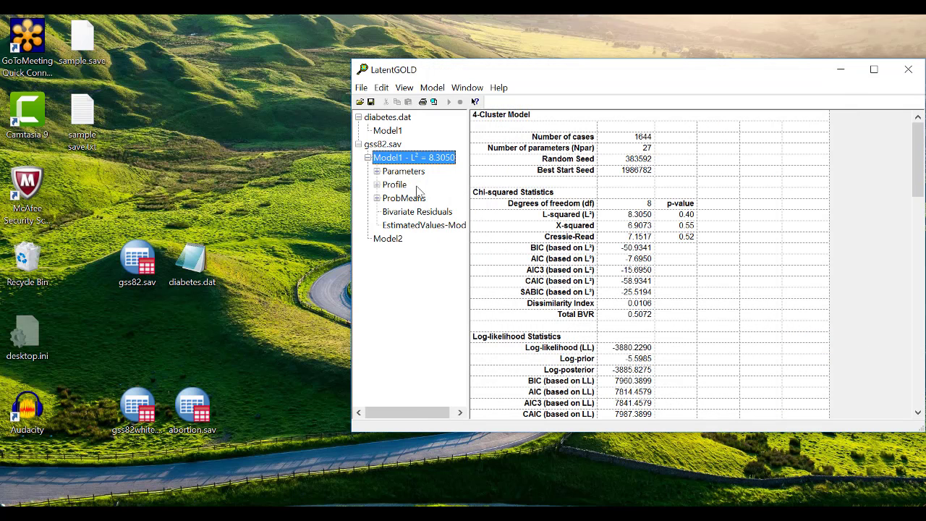
{"action": "left_click", "coordinate": [394, 186]}
{"action": "left_click", "coordinate": [360, 88]}
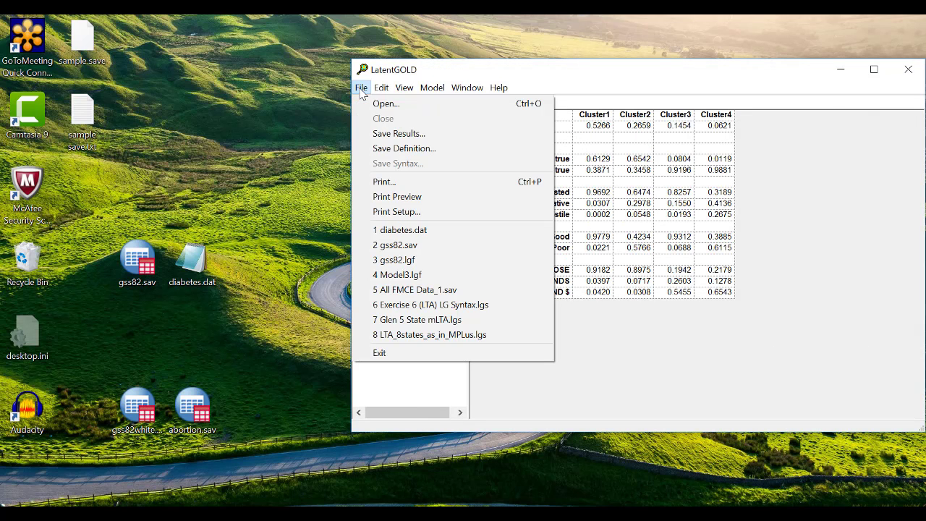
{"action": "left_click", "coordinate": [413, 134]}
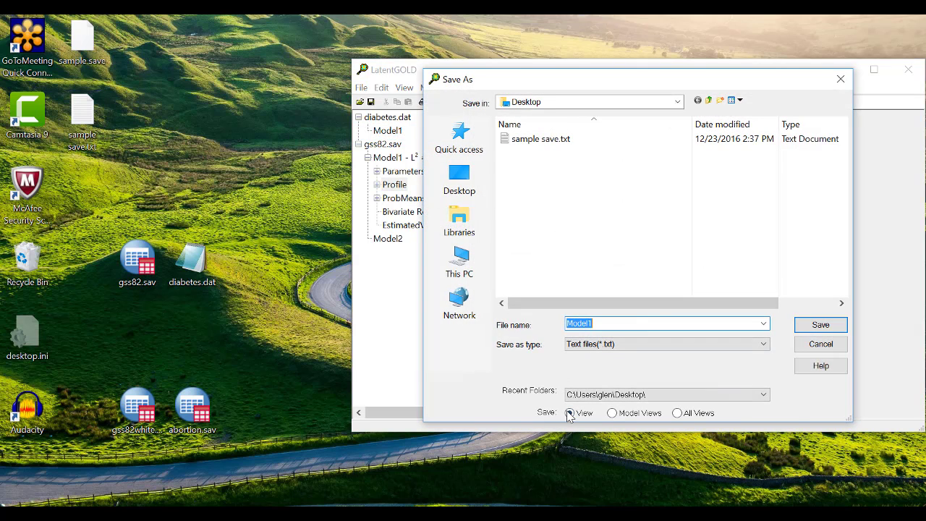
{"action": "left_click", "coordinate": [612, 413]}
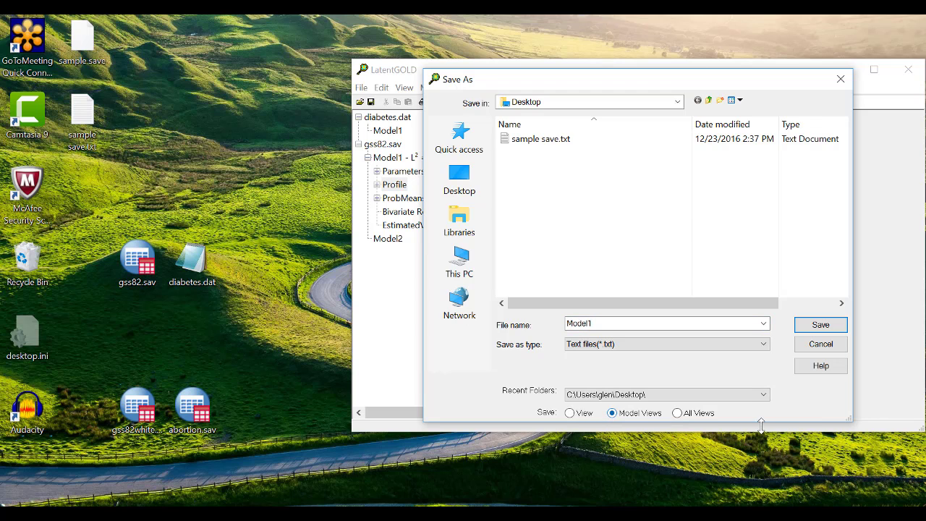
{"action": "left_click", "coordinate": [820, 345]}
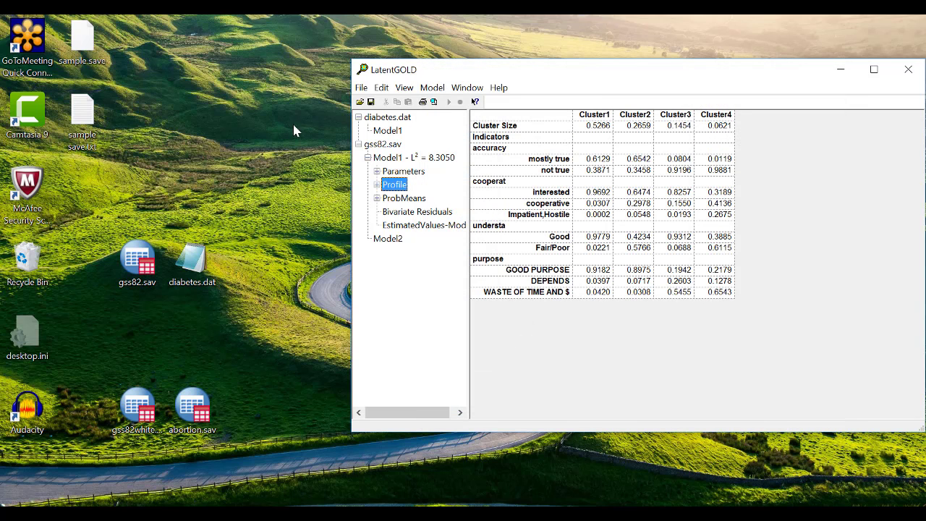
{"action": "left_click", "coordinate": [382, 145]}
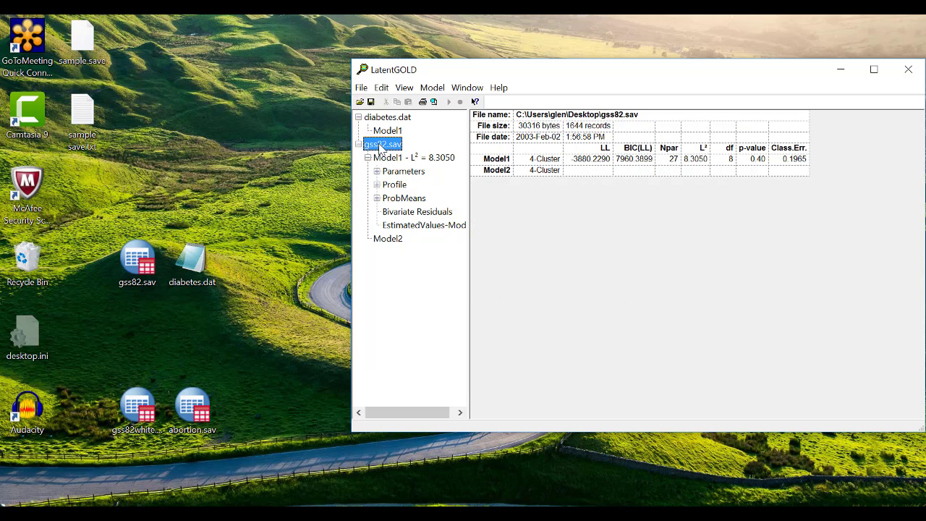
{"action": "left_click", "coordinate": [361, 87]}
{"action": "left_click", "coordinate": [405, 133]}
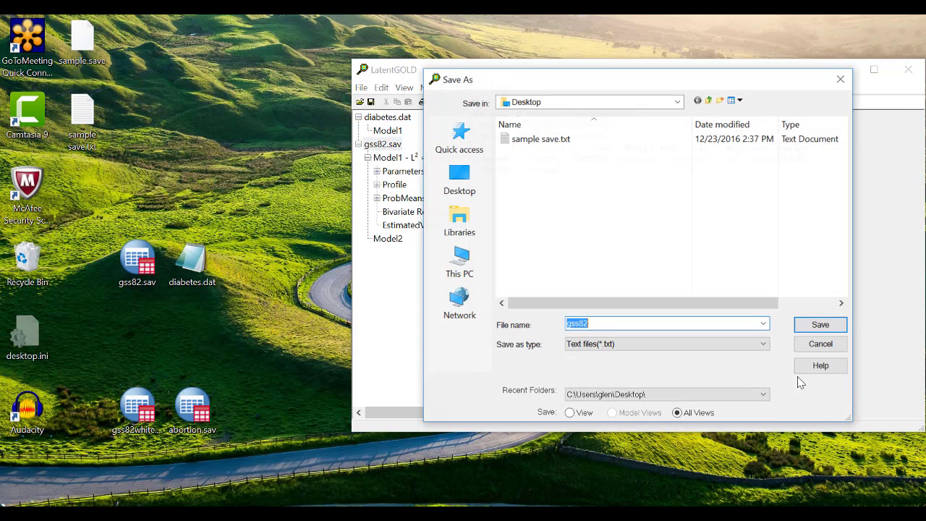
{"action": "left_click", "coordinate": [822, 344]}
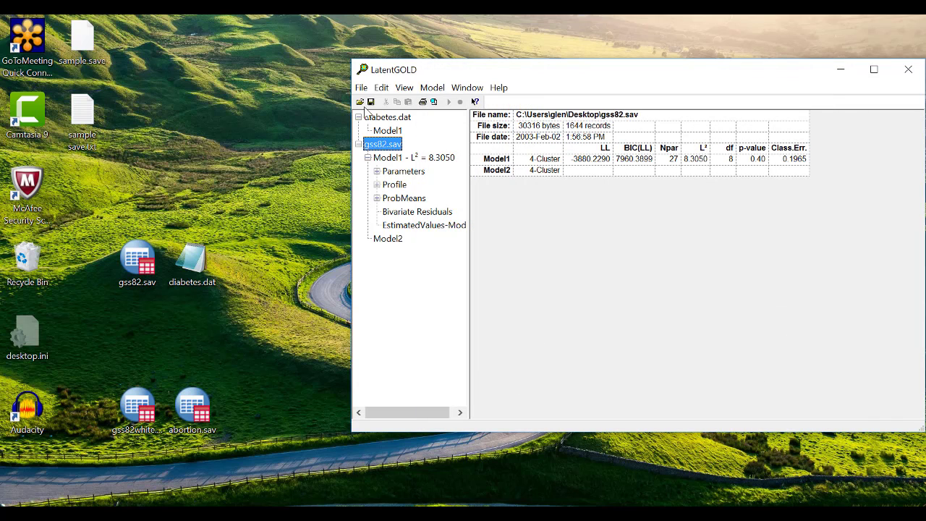
- Save the results from the Profile output with All Views to the Desktop as a text file named "full sample save"
{"action": "left_click", "coordinate": [392, 183]}
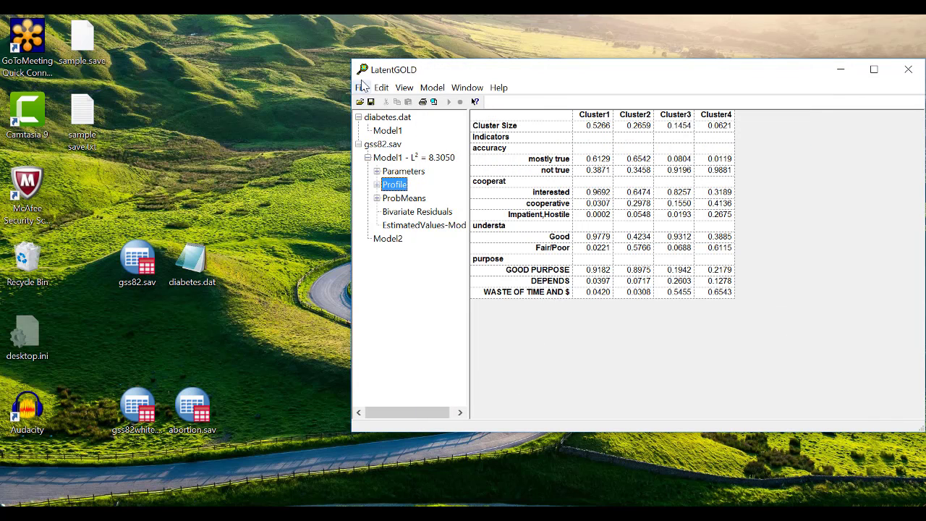
{"action": "left_click", "coordinate": [361, 87]}
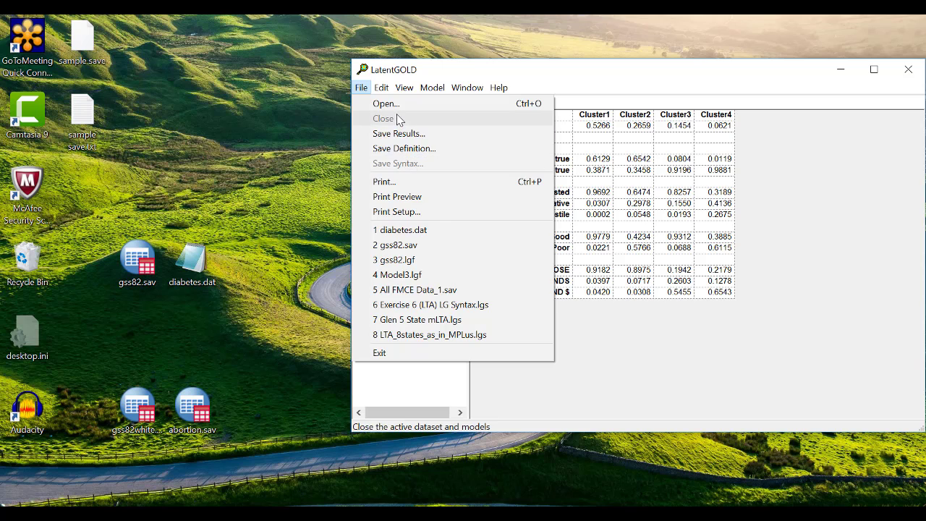
{"action": "left_click", "coordinate": [401, 134]}
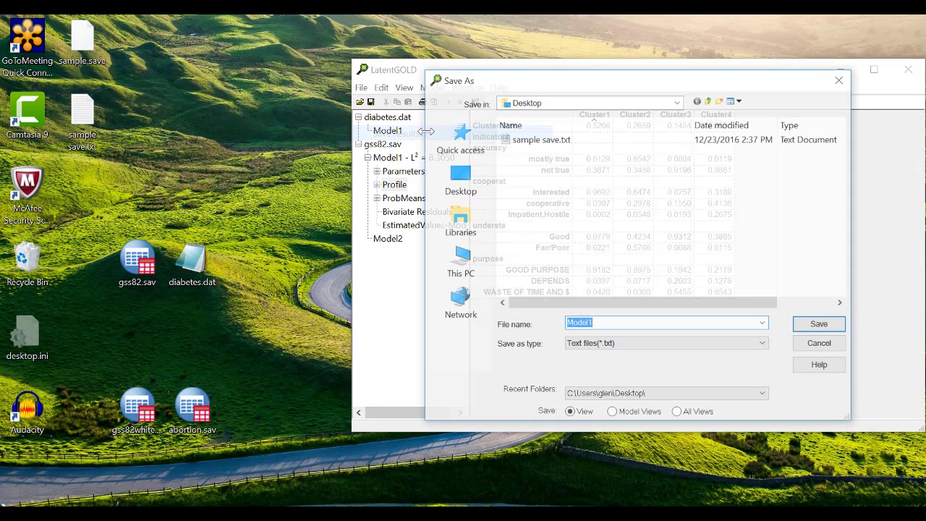
{"action": "left_click", "coordinate": [676, 413]}
{"action": "left_click", "coordinate": [614, 325]}
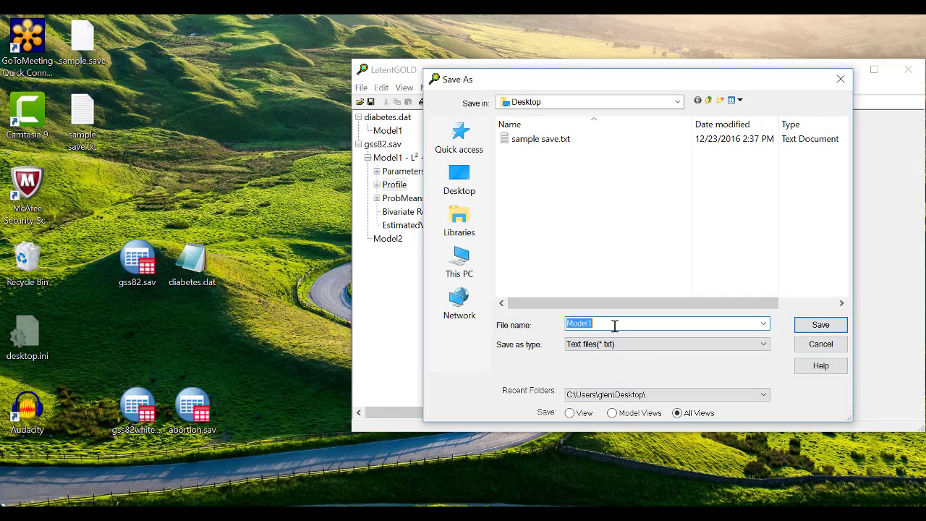
{"action": "type", "text": "full sample save"}
{"action": "key", "text": "Return"}
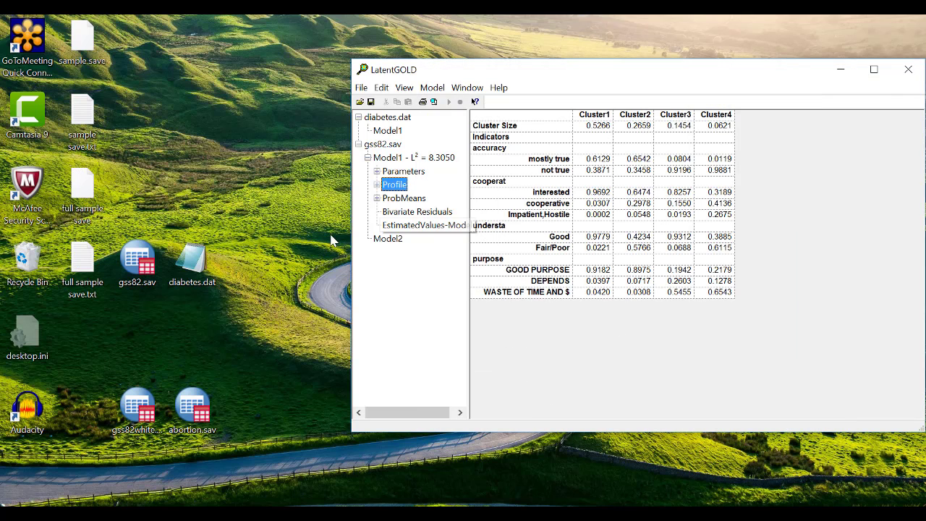
- Open full sample save.txt from the Desktop, look through the saved model output, and close the file
{"action": "double_click", "coordinate": [88, 269]}
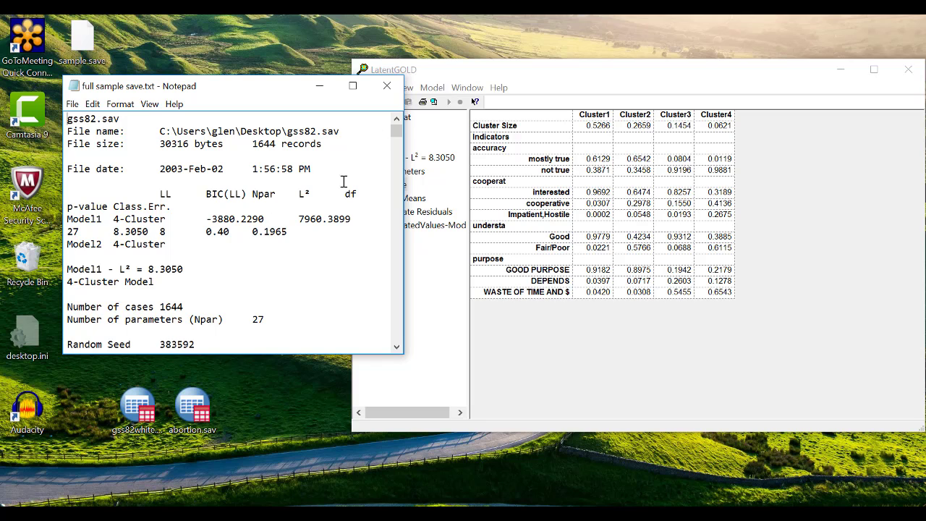
{"action": "scroll", "coordinate": [362, 199], "scroll_direction": "down", "scroll_amount": 12}
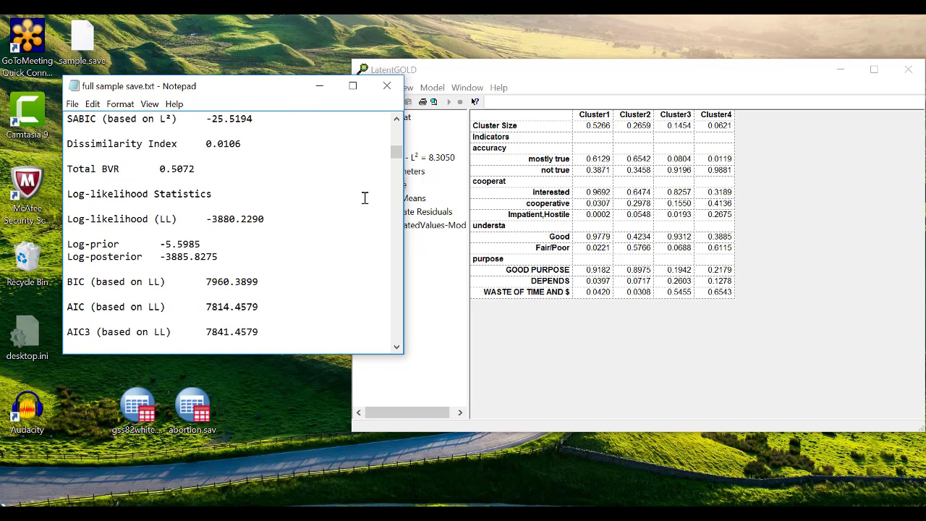
{"action": "left_click_drag", "start_coordinate": [396, 162], "coordinate": [394, 261]}
{"action": "scroll", "coordinate": [394, 250], "scroll_direction": "down", "scroll_amount": 8}
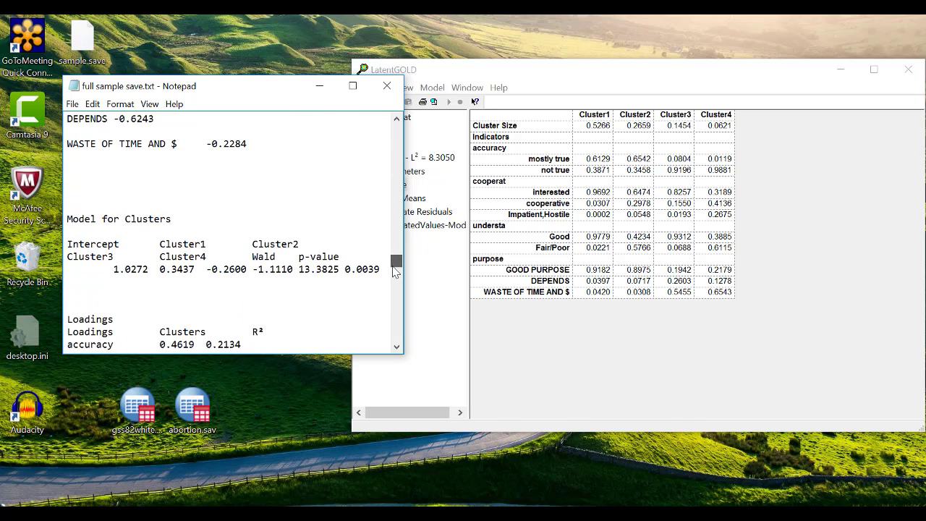
{"action": "scroll", "coordinate": [395, 241], "scroll_direction": "up", "scroll_amount": 2}
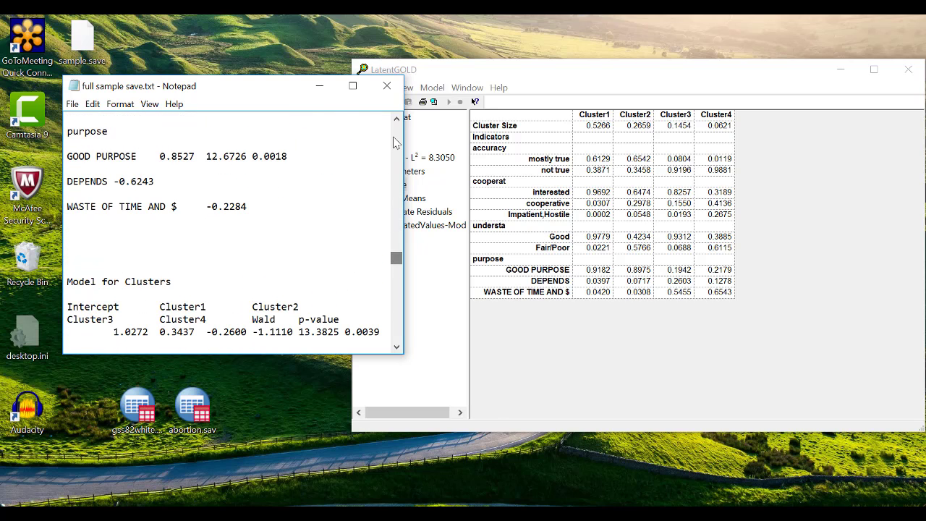
{"action": "left_click", "coordinate": [391, 92]}
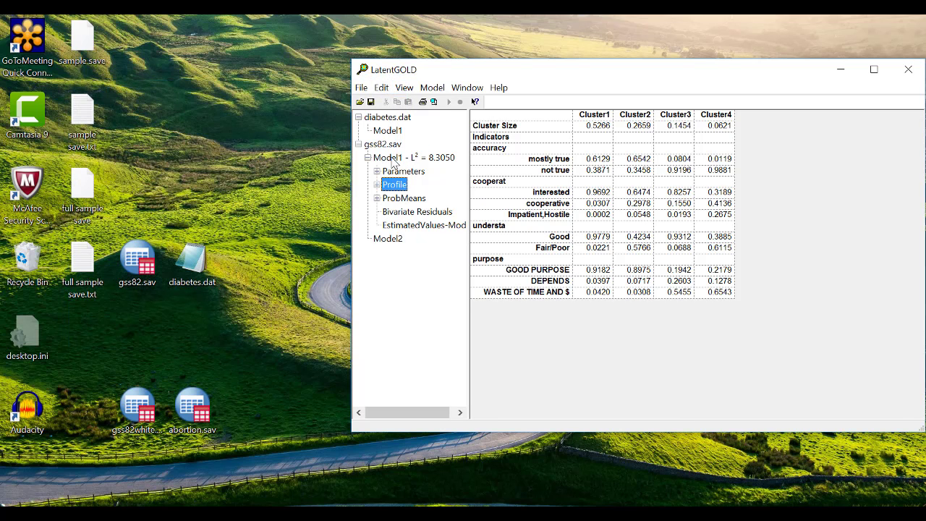
- Save the definition of the estimated gss82.sav Model1 to the Desktop as Model1.lgf
{"action": "left_click", "coordinate": [391, 158]}
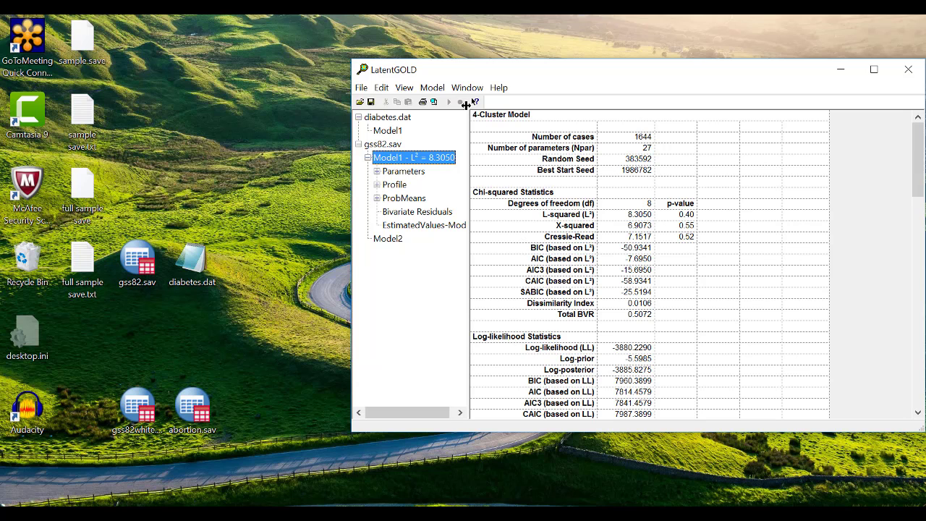
{"action": "left_click", "coordinate": [361, 88]}
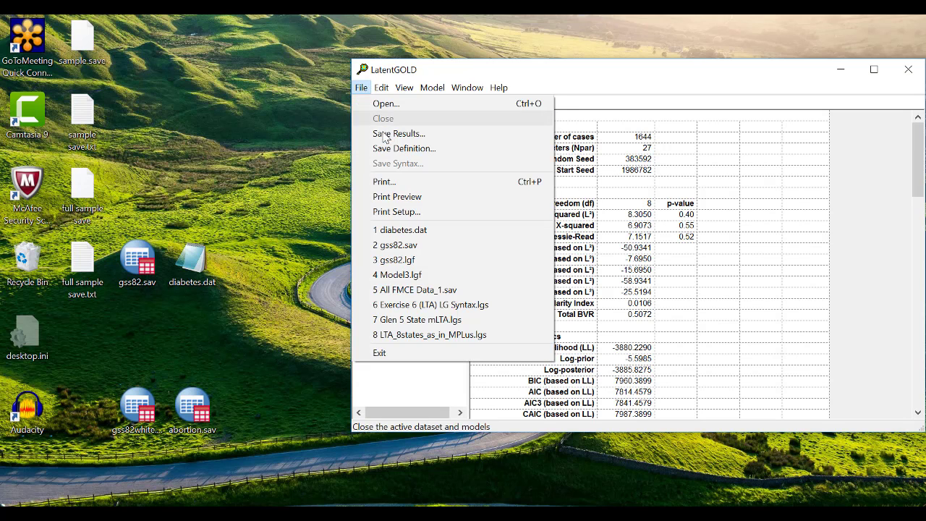
{"action": "left_click", "coordinate": [403, 148]}
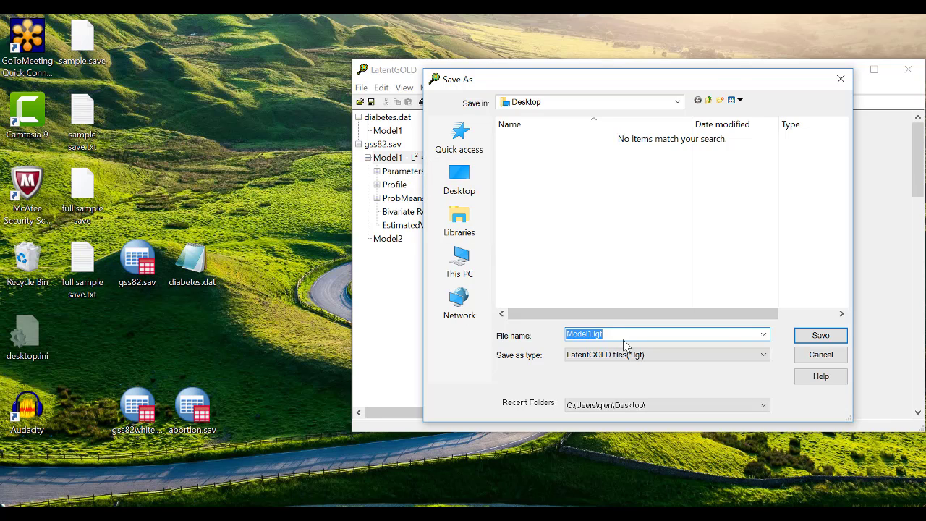
{"action": "left_click", "coordinate": [820, 336]}
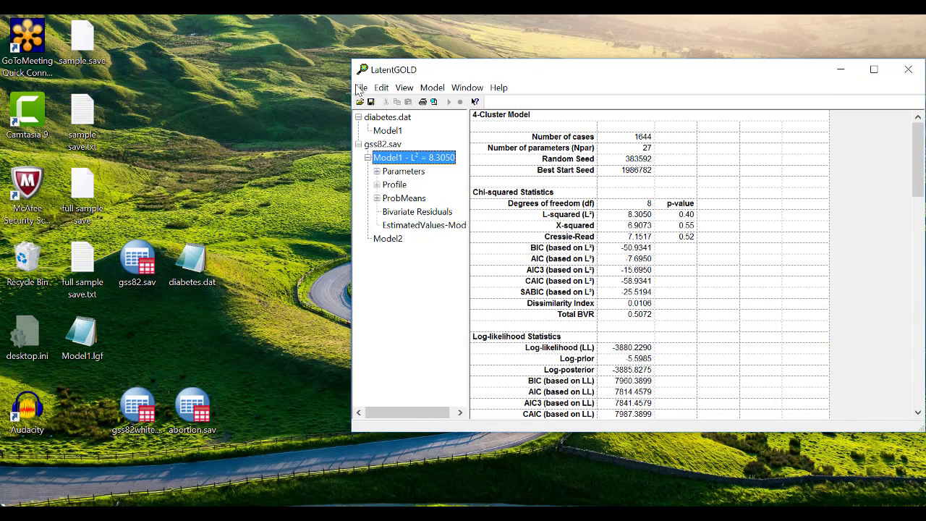
- Open the saved Model1.lgf definition, check its indicators and number of clusters, and estimate the model
{"action": "left_click", "coordinate": [361, 87]}
{"action": "left_click", "coordinate": [409, 103]}
{"action": "double_click", "coordinate": [522, 251]}
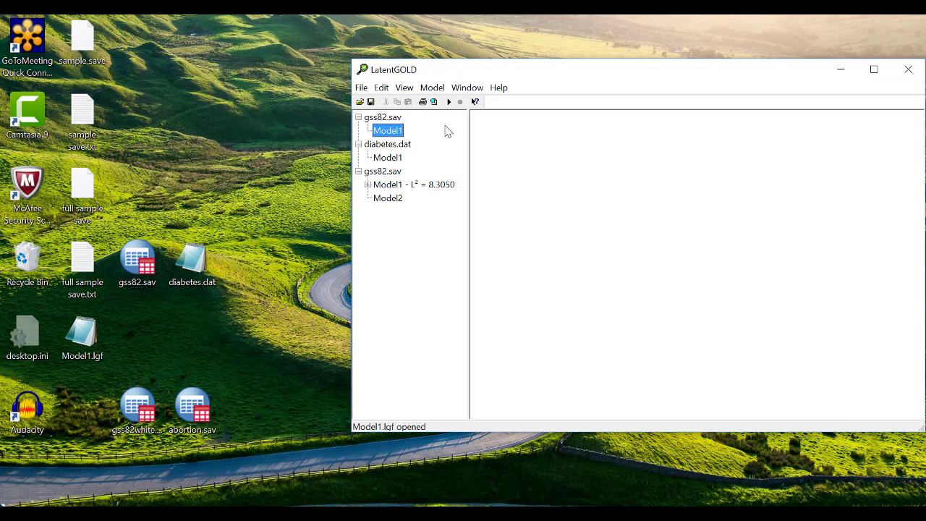
{"action": "double_click", "coordinate": [388, 132]}
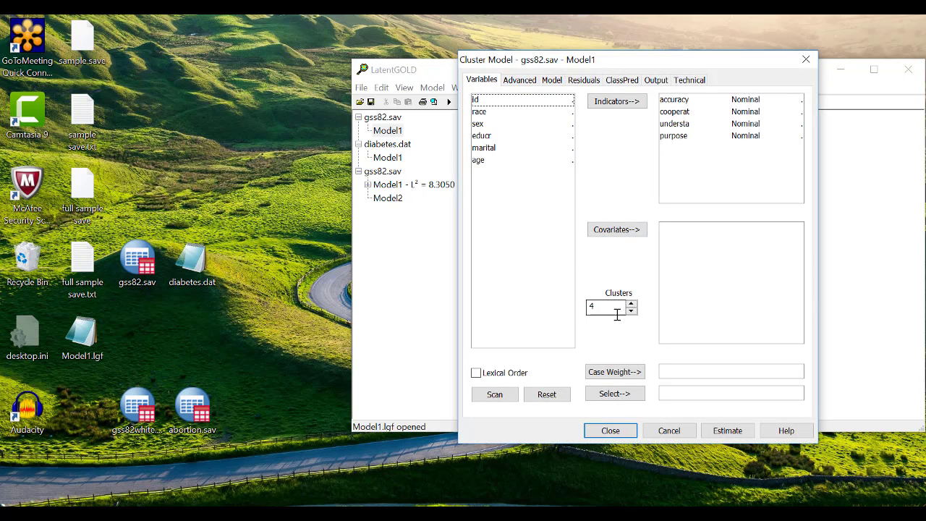
{"action": "left_click", "coordinate": [727, 431]}
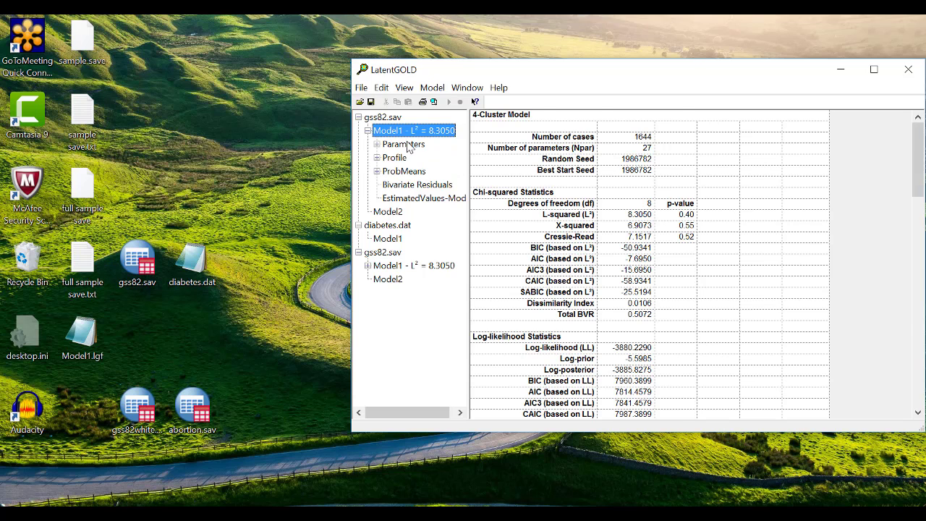
- View the newly estimated model's Parameters and summary statistics, and the model summary of the originally opened gss82.sav dataset
{"action": "left_click", "coordinate": [407, 145]}
{"action": "left_click", "coordinate": [397, 132]}
{"action": "left_click", "coordinate": [384, 253]}
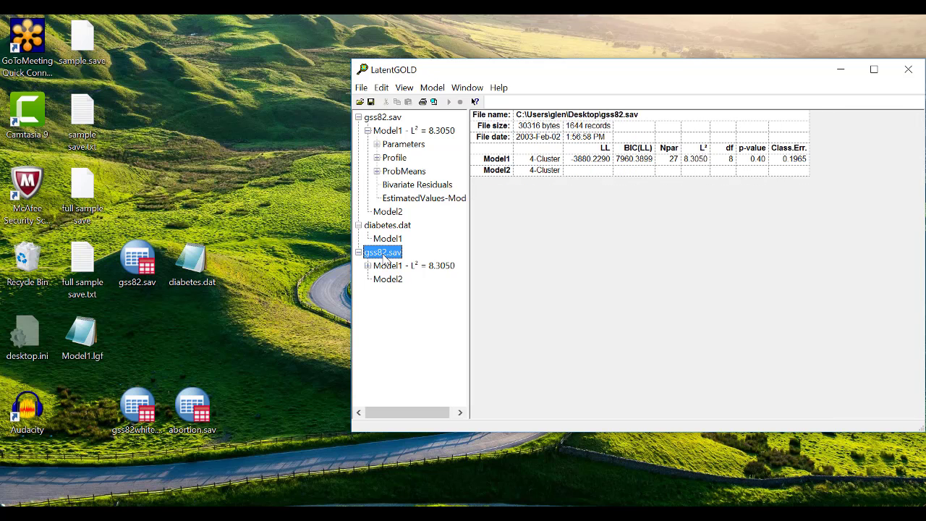
- Save the definition of the whole gss82.sav dataset with all its models to the Desktop as gss82.lgf
{"action": "left_click", "coordinate": [361, 88]}
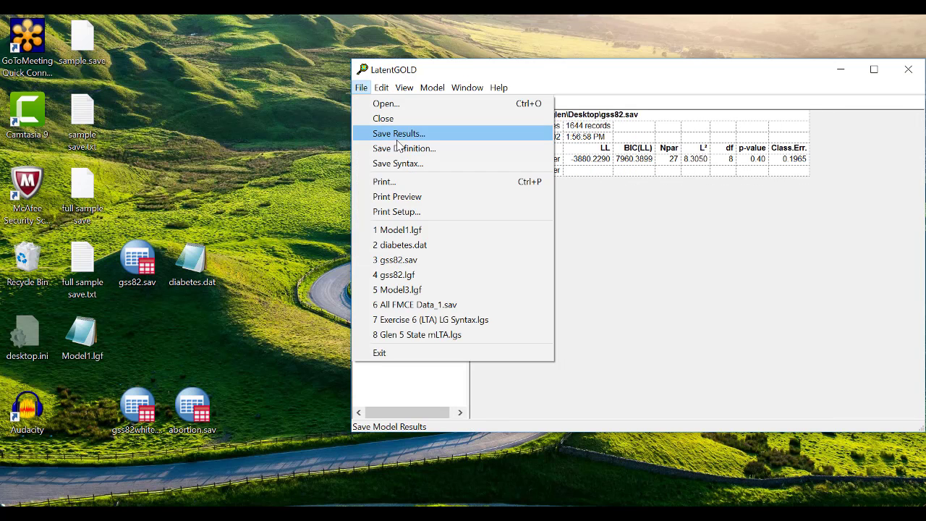
{"action": "left_click", "coordinate": [403, 150]}
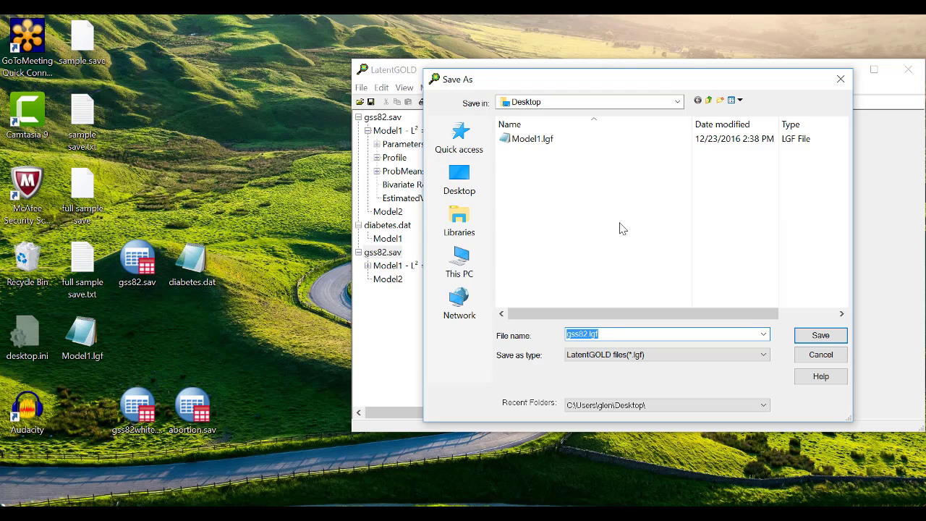
{"action": "left_click", "coordinate": [820, 336]}
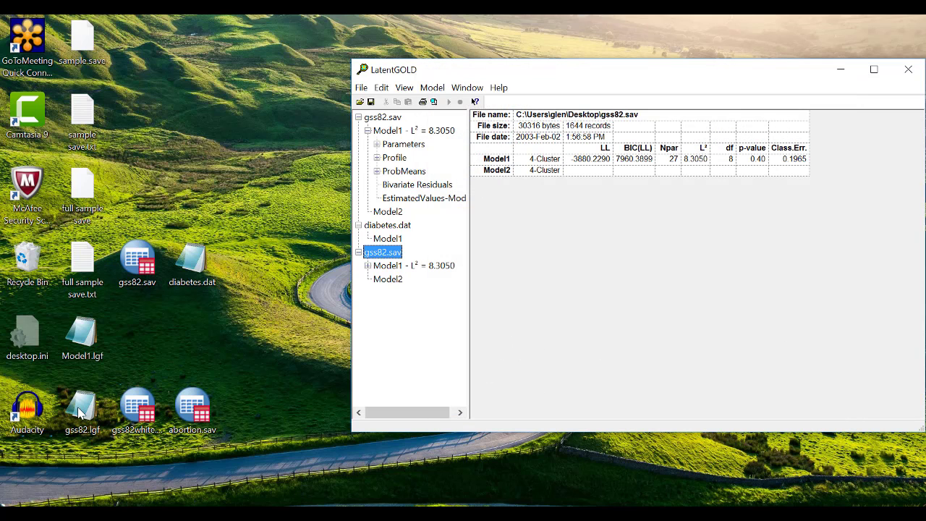
{"action": "left_click", "coordinate": [82, 414]}
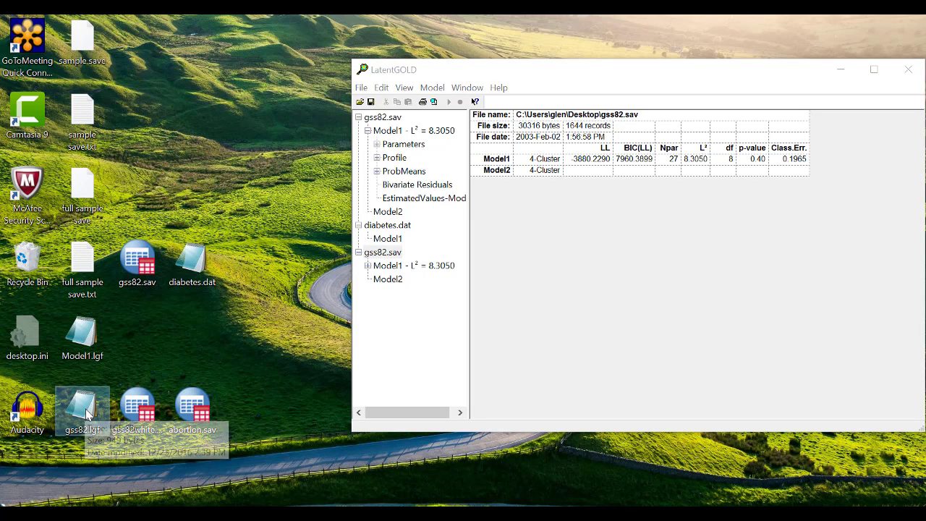
- Open the saved gss82.lgf definition from the Desktop and estimate its Model1
{"action": "left_click", "coordinate": [361, 88]}
{"action": "left_click", "coordinate": [372, 102]}
{"action": "scroll", "coordinate": [541, 249], "scroll_direction": "down", "scroll_amount": 1}
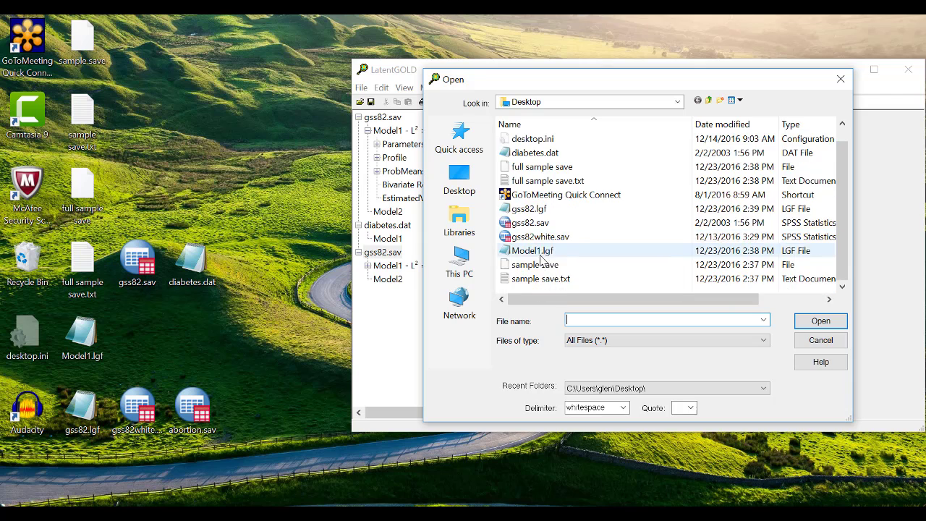
{"action": "scroll", "coordinate": [541, 249], "scroll_direction": "up", "scroll_amount": 1}
{"action": "left_click", "coordinate": [533, 223]}
{"action": "double_click", "coordinate": [533, 223]}
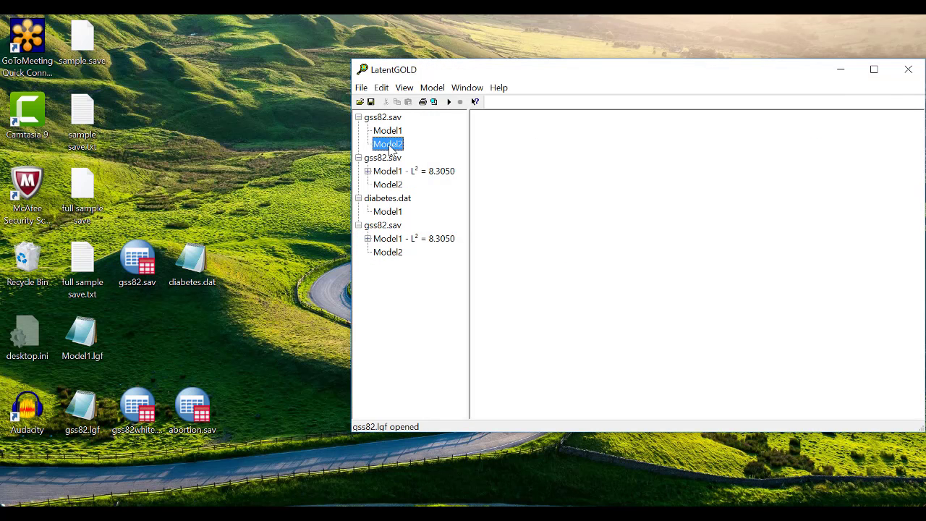
{"action": "left_click", "coordinate": [388, 130]}
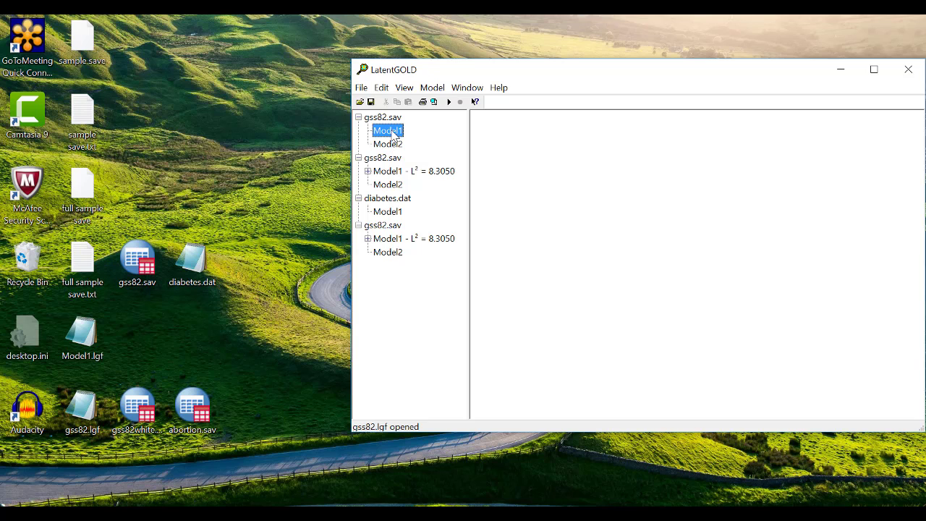
{"action": "left_click", "coordinate": [448, 101]}
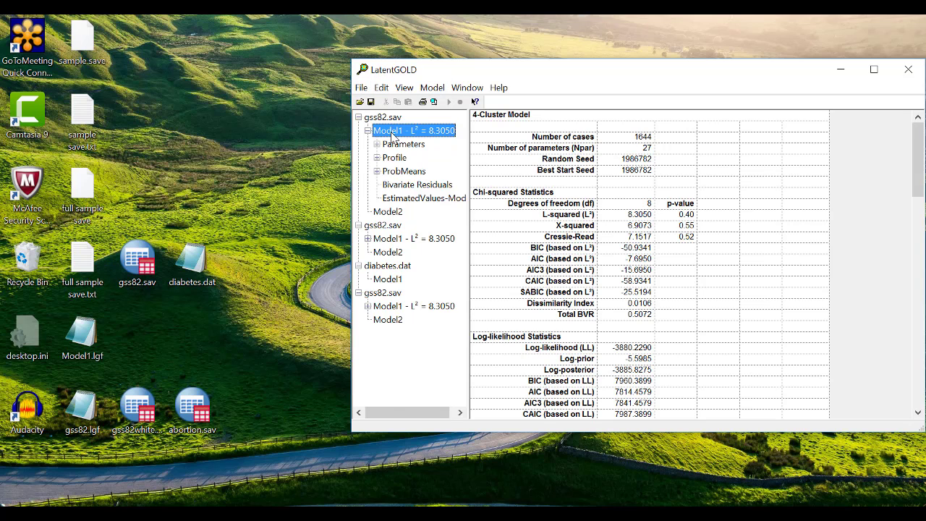
- Generate the syntax for the estimated 4-cluster Model1 and estimate the resulting syntax model
{"action": "right_click", "coordinate": [393, 133]}
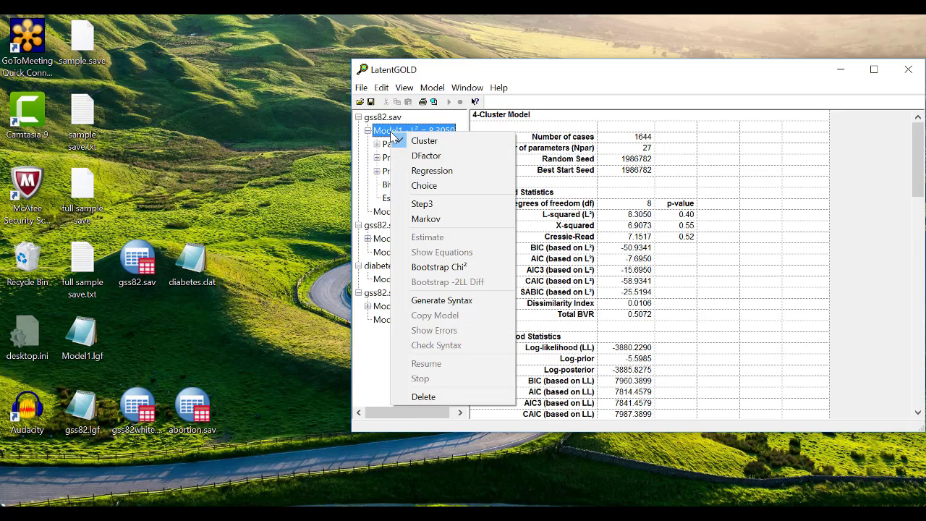
{"action": "left_click", "coordinate": [465, 301]}
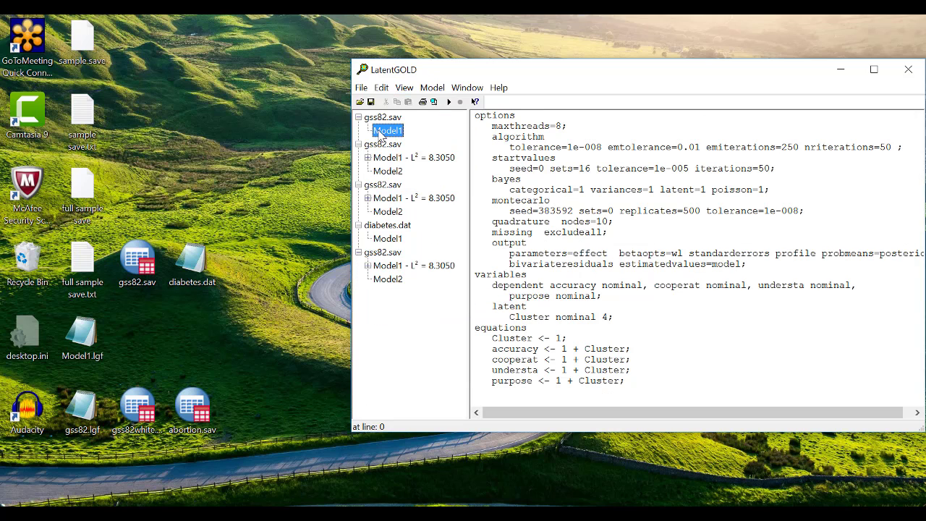
{"action": "left_click", "coordinate": [448, 102]}
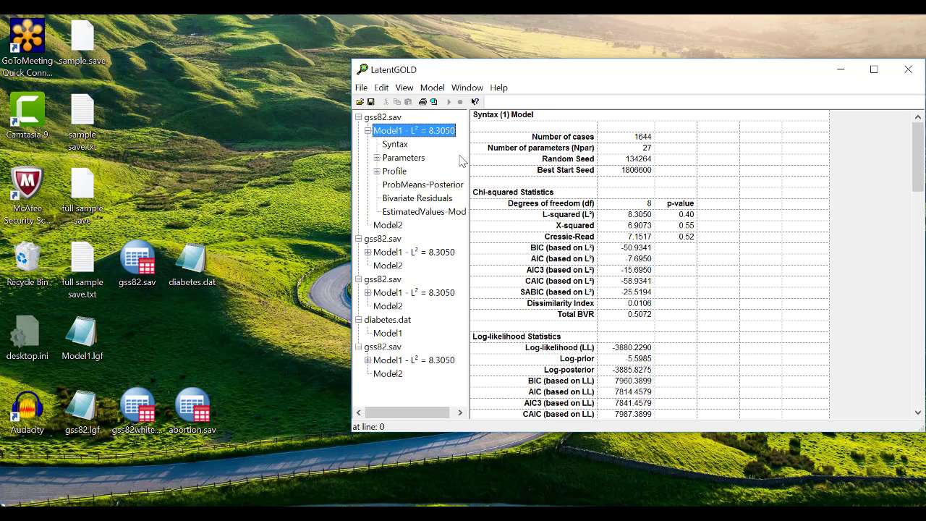
- Save the syntax of the estimated syntax model to the Desktop as Model1.lgs, with Syntax as the saved contents
{"action": "left_click", "coordinate": [361, 88]}
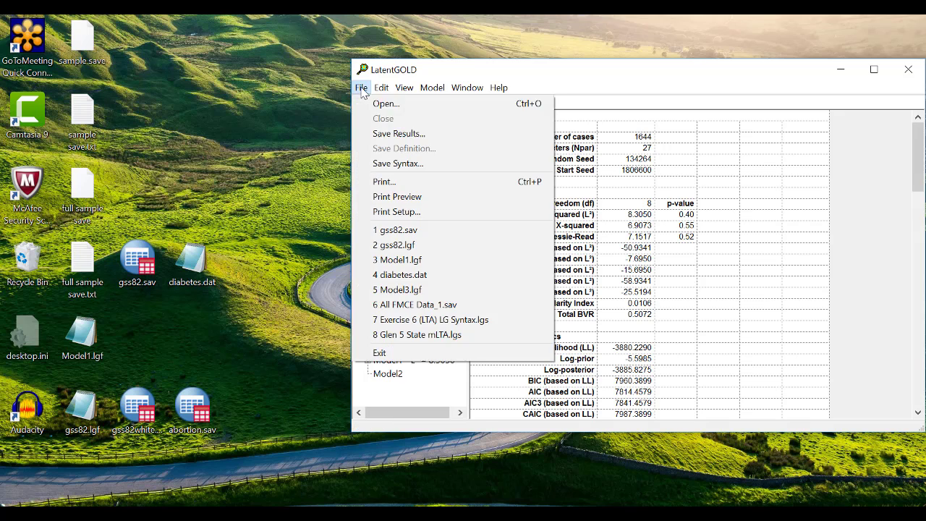
{"action": "left_click", "coordinate": [420, 167]}
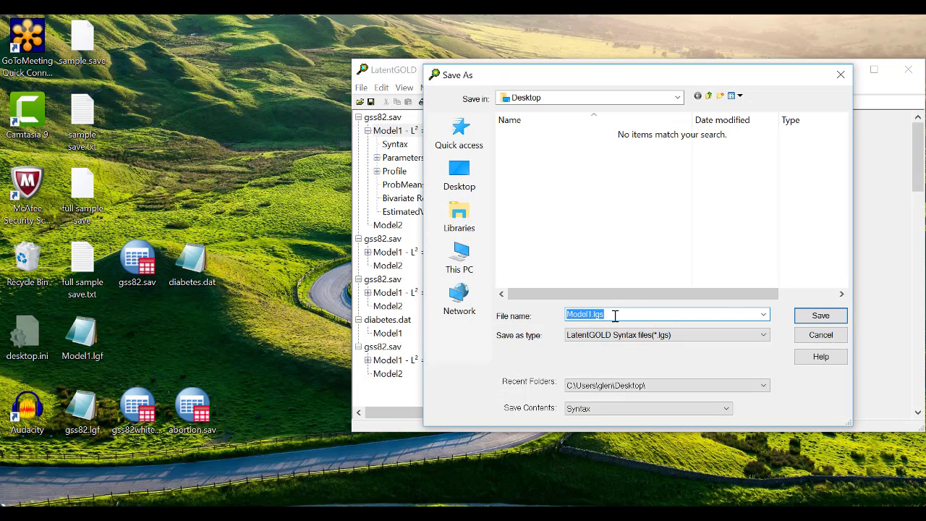
{"action": "left_click", "coordinate": [820, 315]}
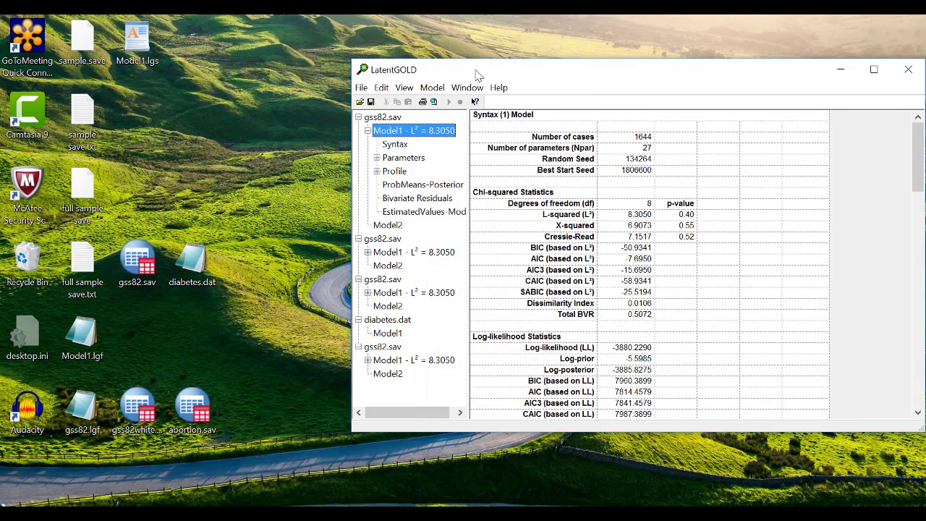
- Open Model1.lgs from the Desktop in WordPad, look through the saved syntax, and close the file
{"action": "left_click", "coordinate": [136, 55]}
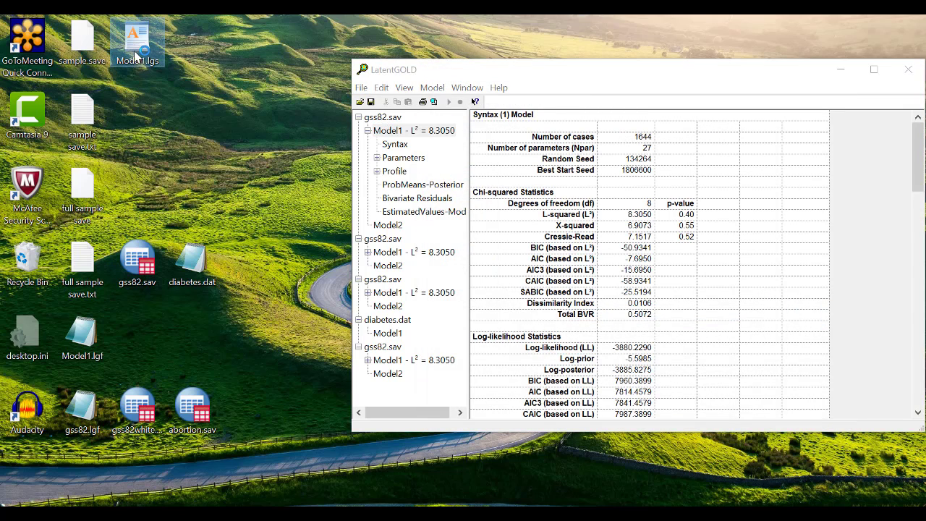
{"action": "double_click", "coordinate": [137, 54]}
{"action": "scroll", "coordinate": [562, 271], "scroll_direction": "down", "scroll_amount": 2}
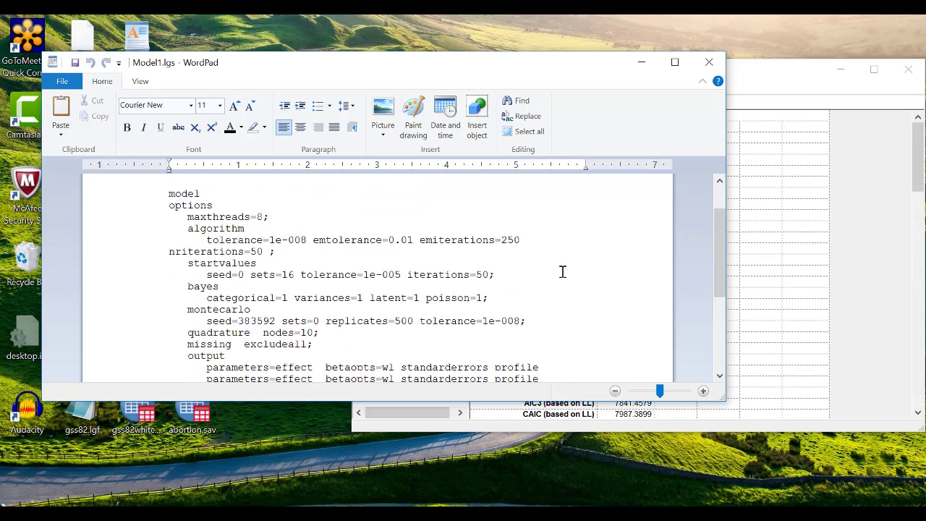
{"action": "scroll", "coordinate": [563, 272], "scroll_direction": "down", "scroll_amount": 5}
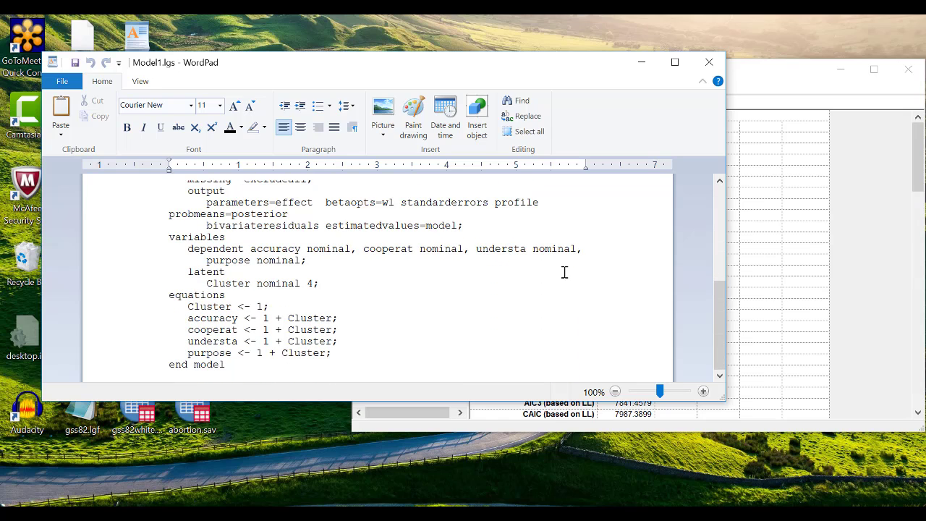
{"action": "scroll", "coordinate": [562, 271], "scroll_direction": "up", "scroll_amount": 7}
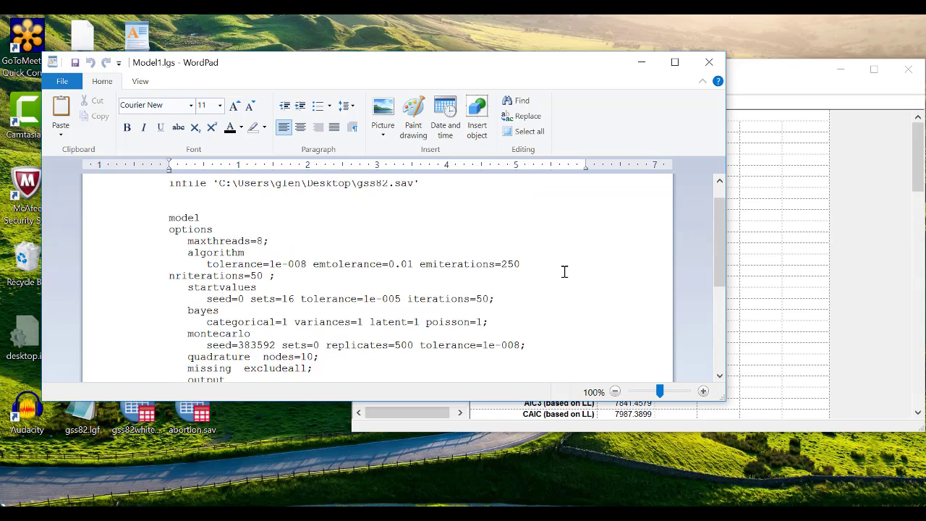
{"action": "left_click", "coordinate": [708, 62]}
- Open the saved Model1.lgs syntax file in LatentGOLD and estimate its Model1
{"action": "left_click", "coordinate": [359, 101]}
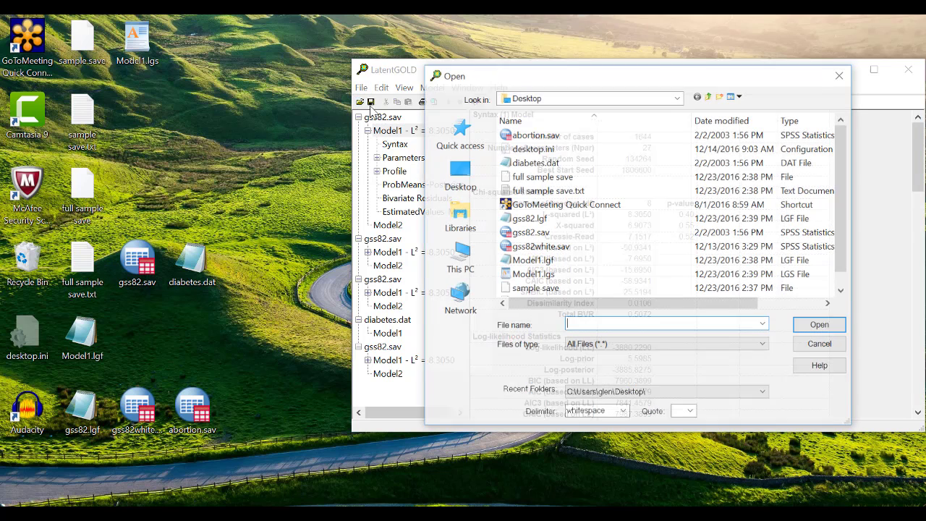
{"action": "left_click", "coordinate": [535, 277]}
{"action": "left_click", "coordinate": [536, 276]}
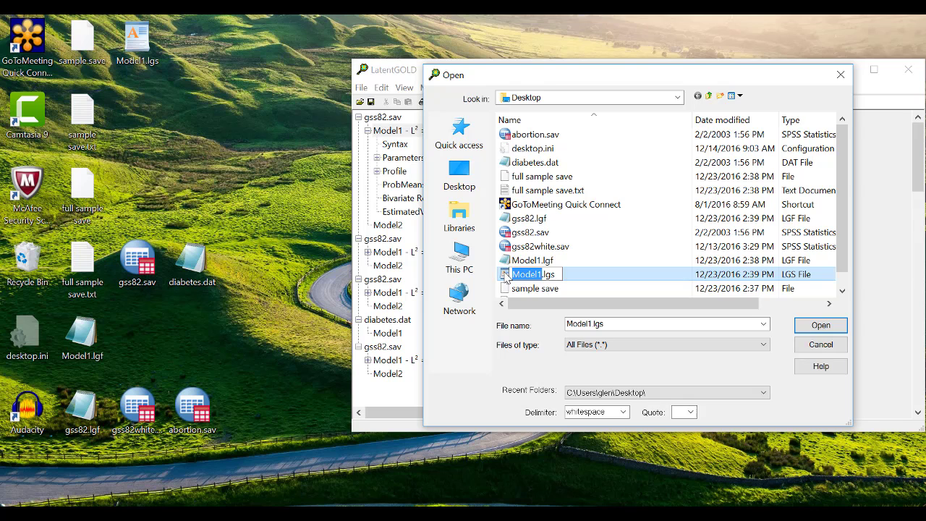
{"action": "left_click", "coordinate": [507, 279]}
{"action": "double_click", "coordinate": [506, 278]}
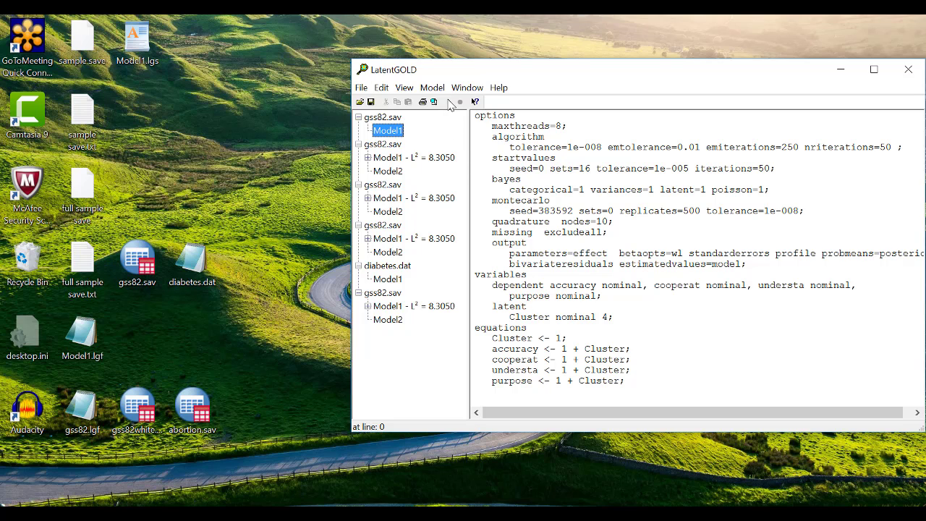
{"action": "left_click", "coordinate": [448, 101]}
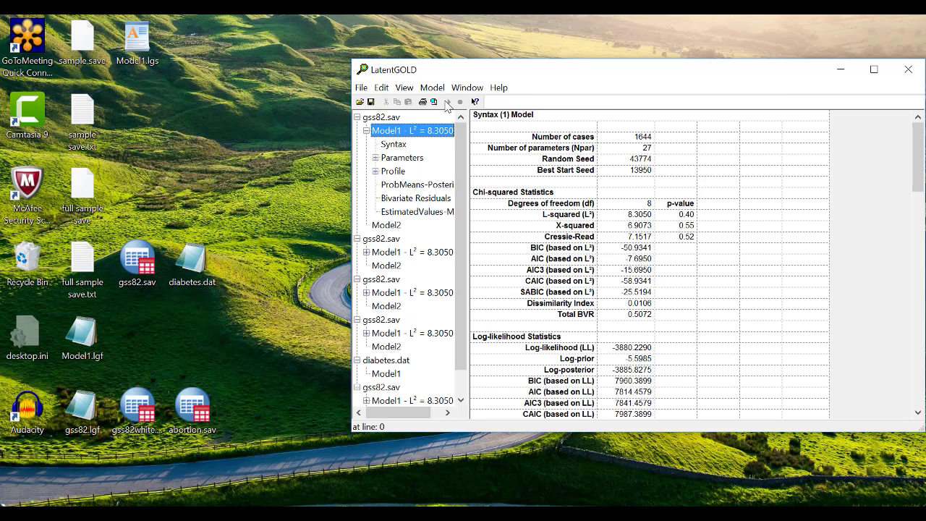
- Collapse the newest syntax dataset and view the model summaries of the open gss82.sav datasets
{"action": "left_click", "coordinate": [357, 118]}
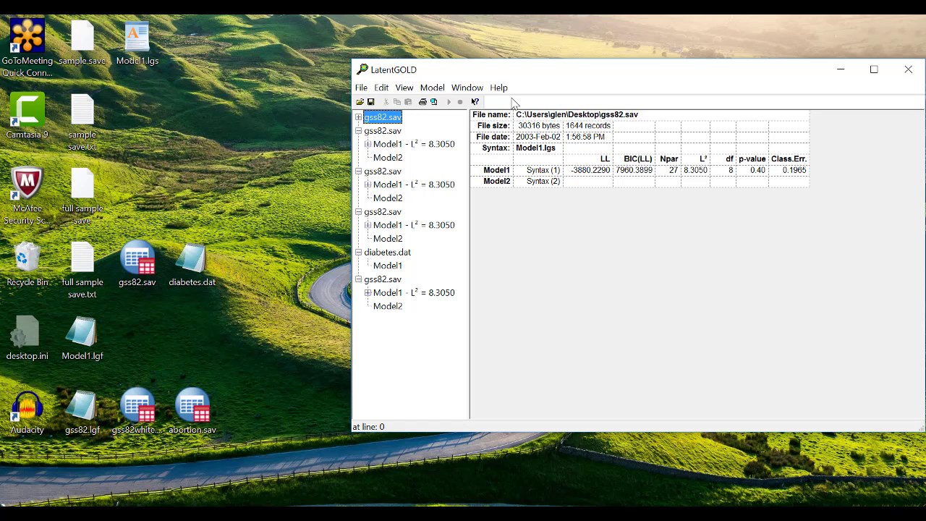
{"action": "left_click_drag", "start_coordinate": [508, 75], "coordinate": [439, 75]}
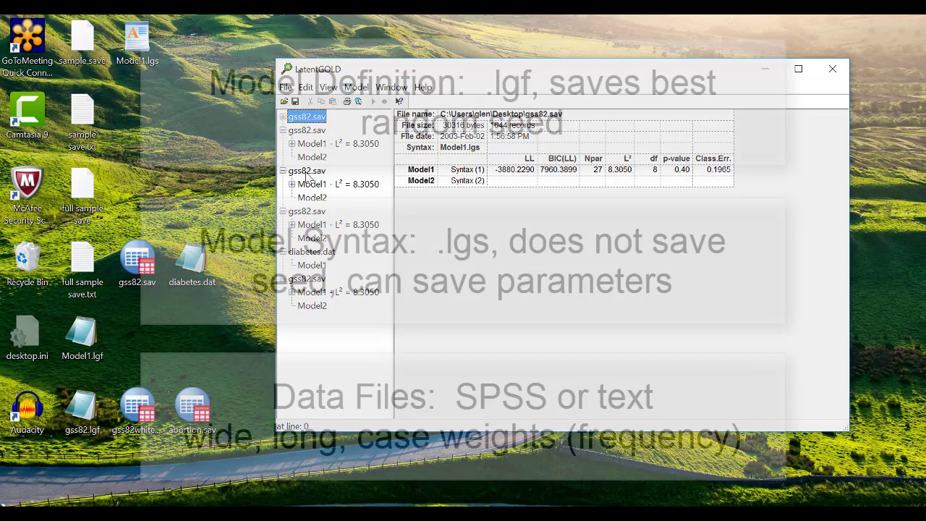
{"action": "left_click", "coordinate": [309, 170]}
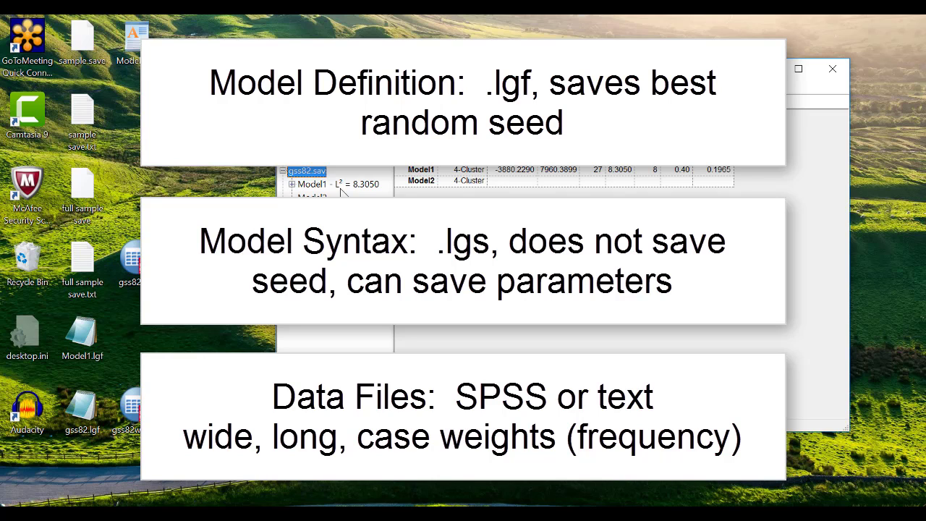
{"action": "left_click", "coordinate": [291, 185]}
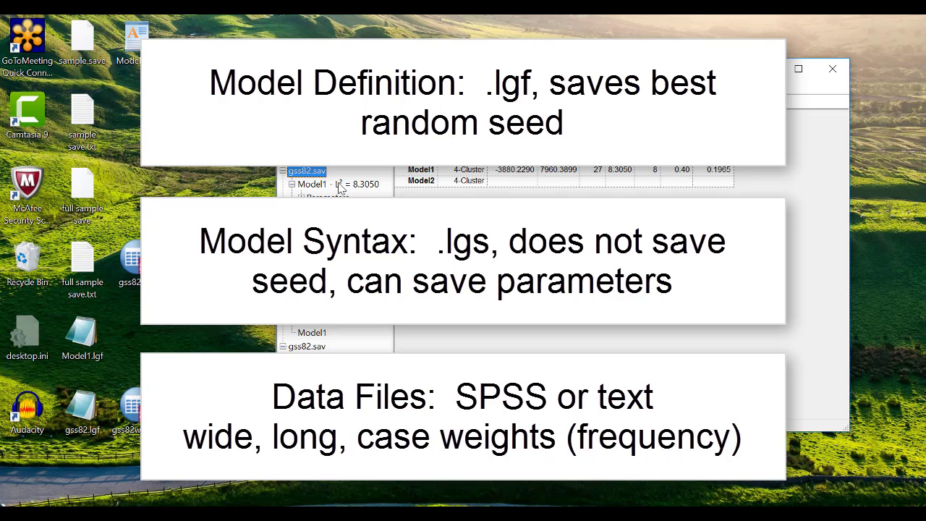
{"action": "left_click", "coordinate": [291, 184]}
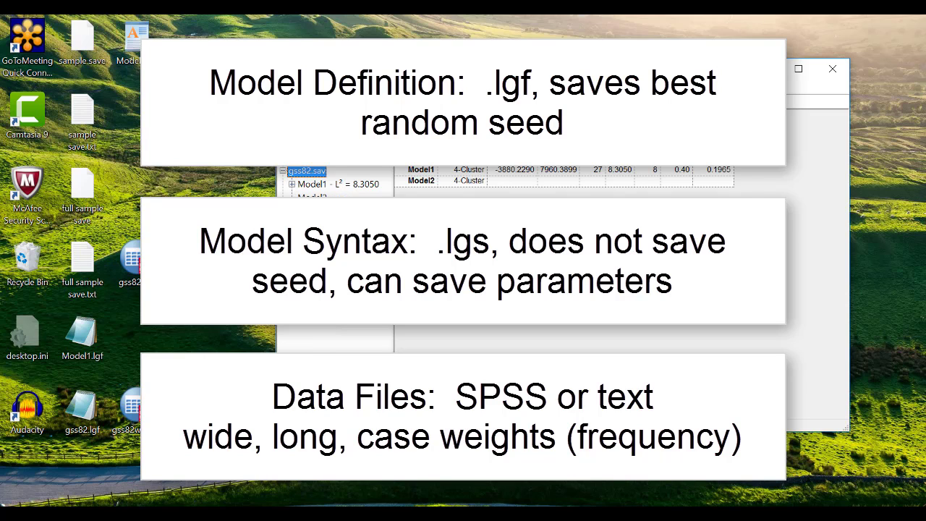
{"action": "left_click", "coordinate": [311, 197]}
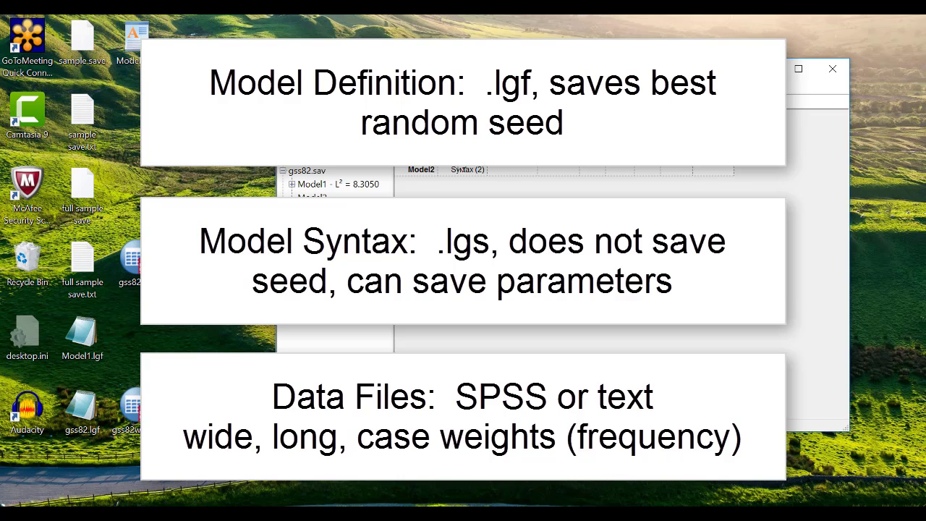